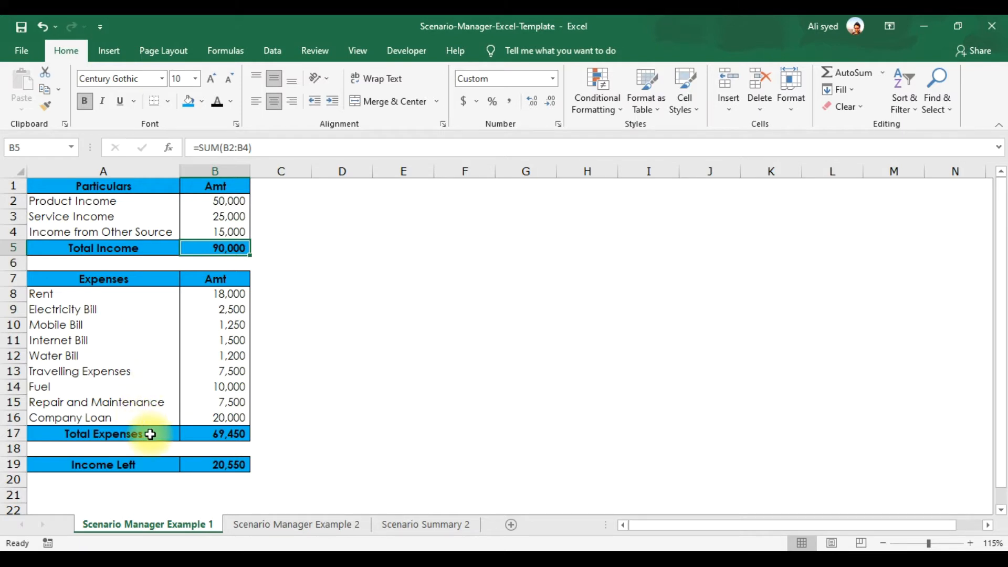
# Step: Examine the Total Expenses formula, the Income Left row, and the income and expense amounts in column B
pyautogui.click(193, 433)
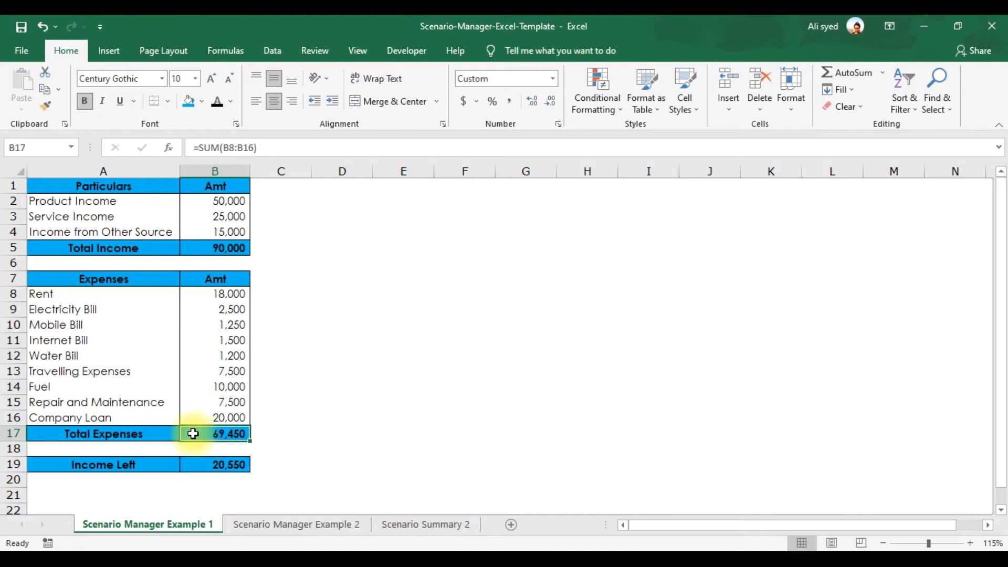
pyautogui.click(153, 460)
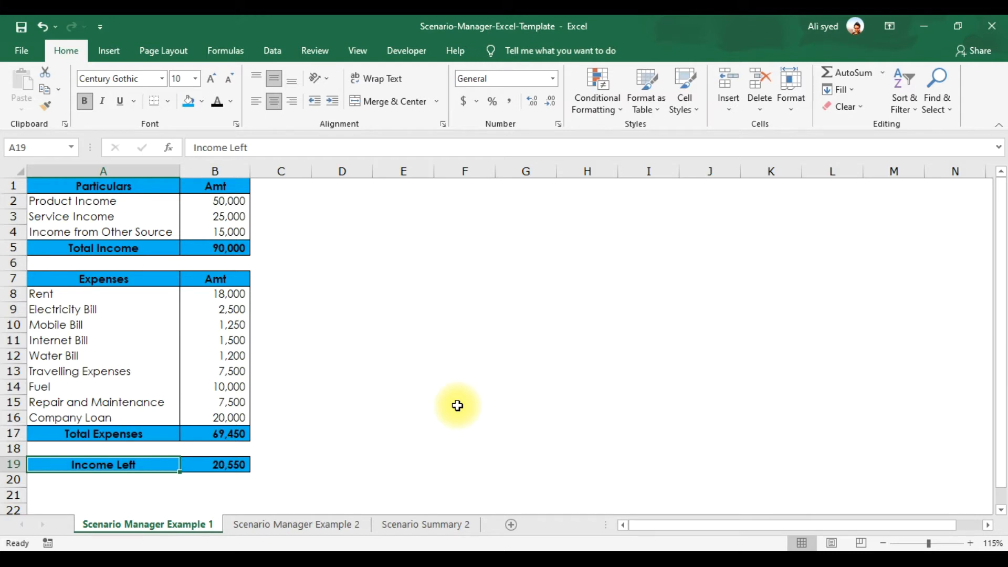
pyautogui.click(278, 58)
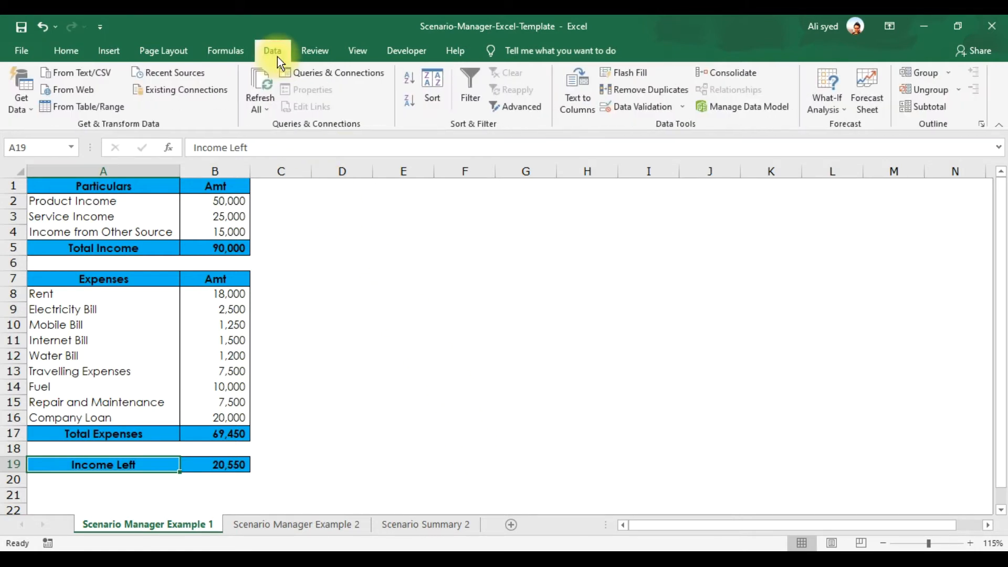
pyautogui.click(839, 112)
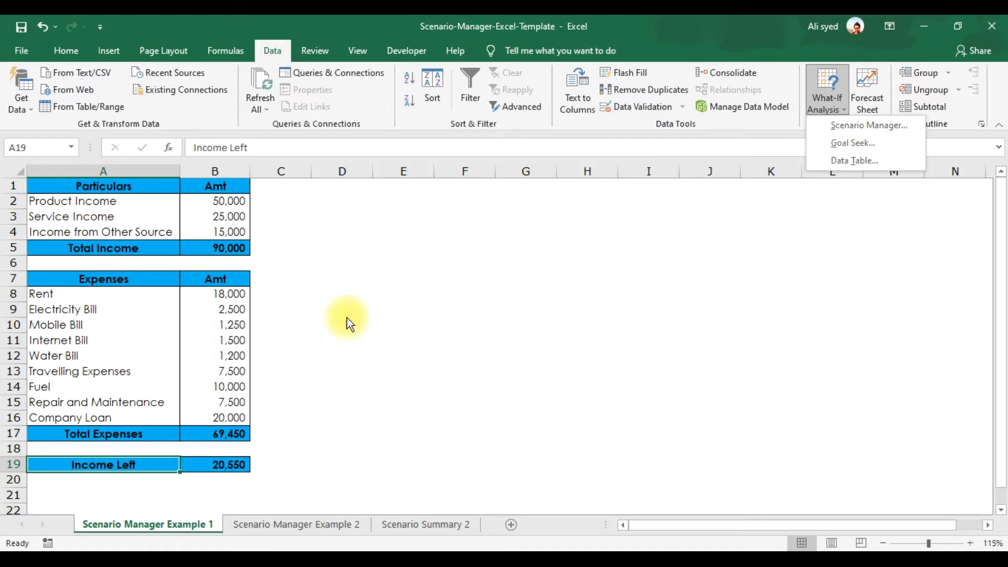
pyautogui.click(300, 318)
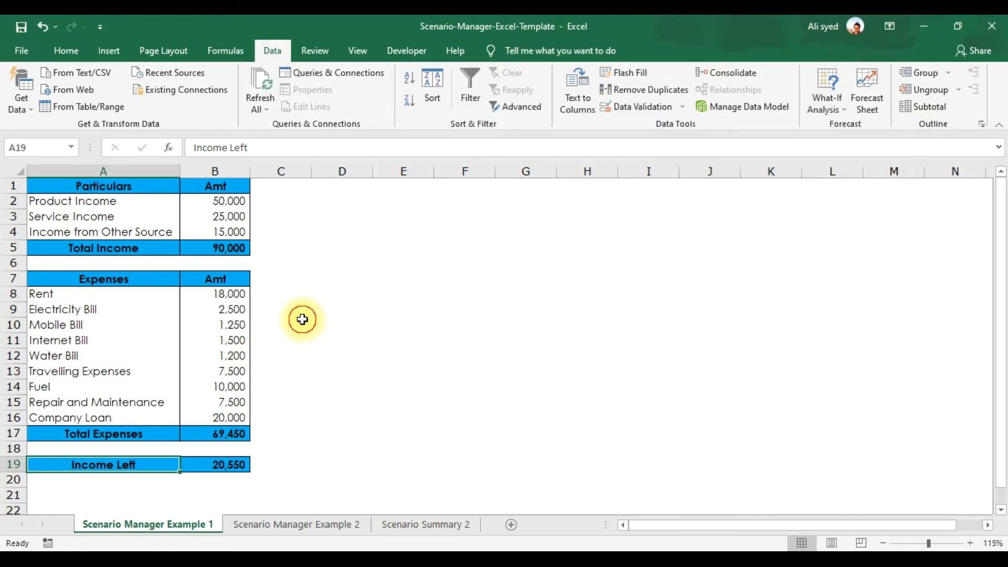
pyautogui.click(68, 58)
pyautogui.moveTo(220, 298); pyautogui.dragTo(219, 418)
pyautogui.moveTo(222, 201); pyautogui.dragTo(219, 235)
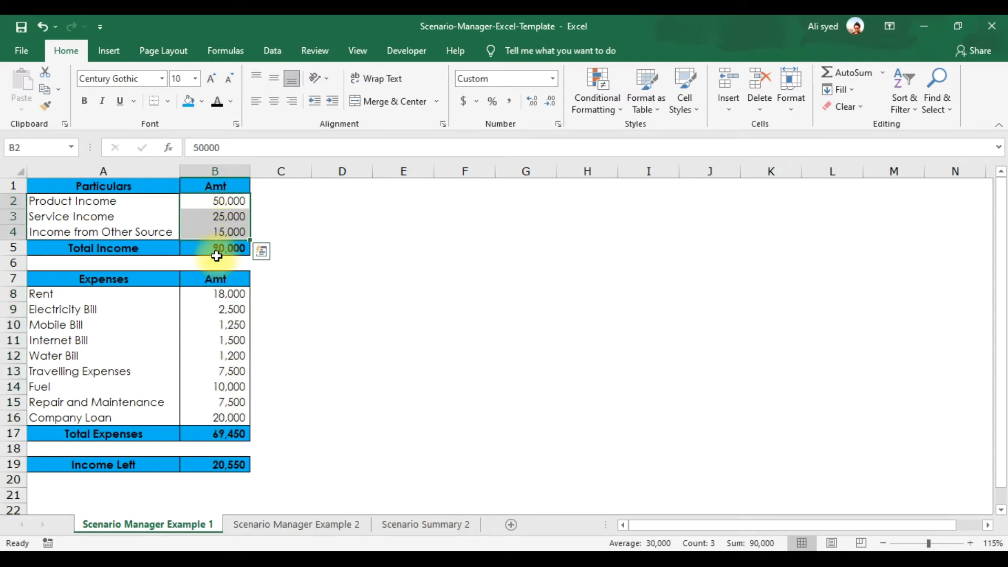
# Step: Define the name Product_Income for the Product Income amount in cell B2
pyautogui.click(232, 205)
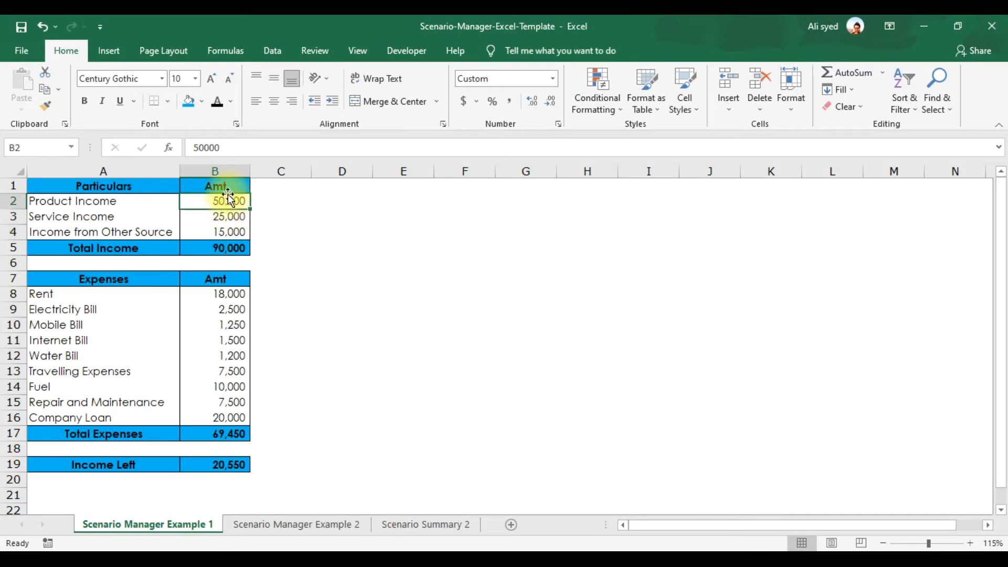
pyautogui.click(47, 147)
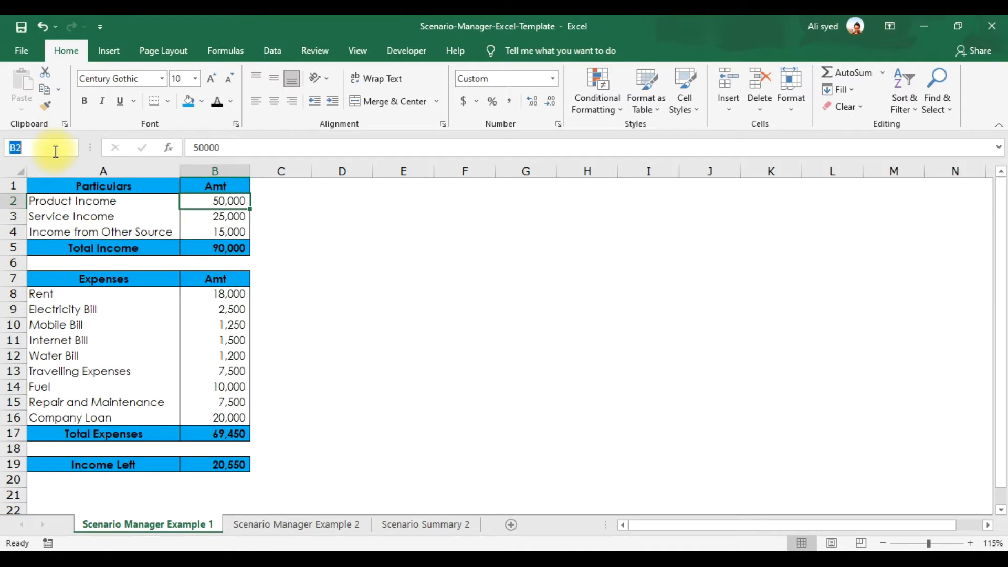
pyautogui.write('Product')
pyautogui.write('_Income')
pyautogui.press('Return')
# Step: Define the name Service_Income for the Service Income amount in cell B3
pyautogui.click(209, 217)
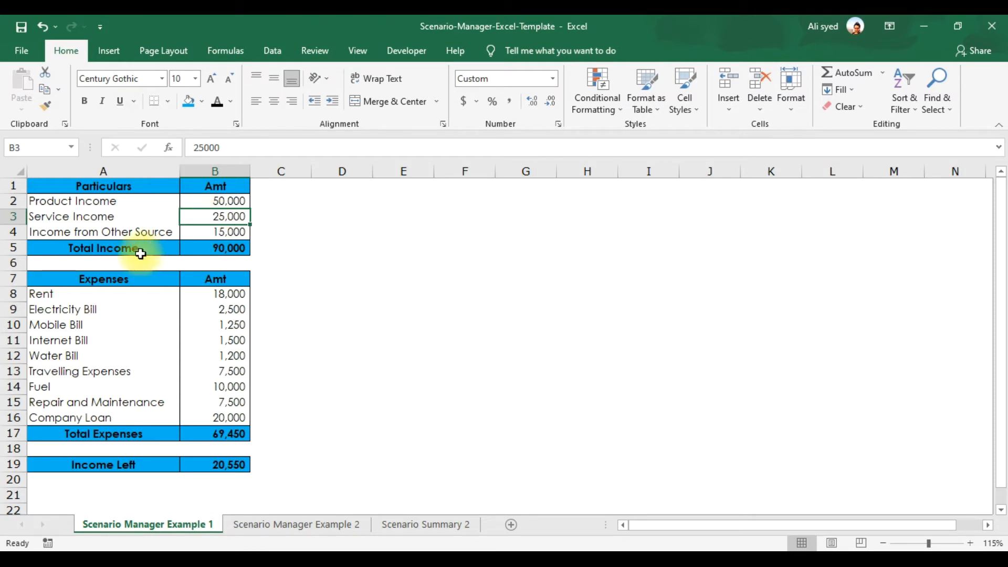
pyautogui.click(40, 149)
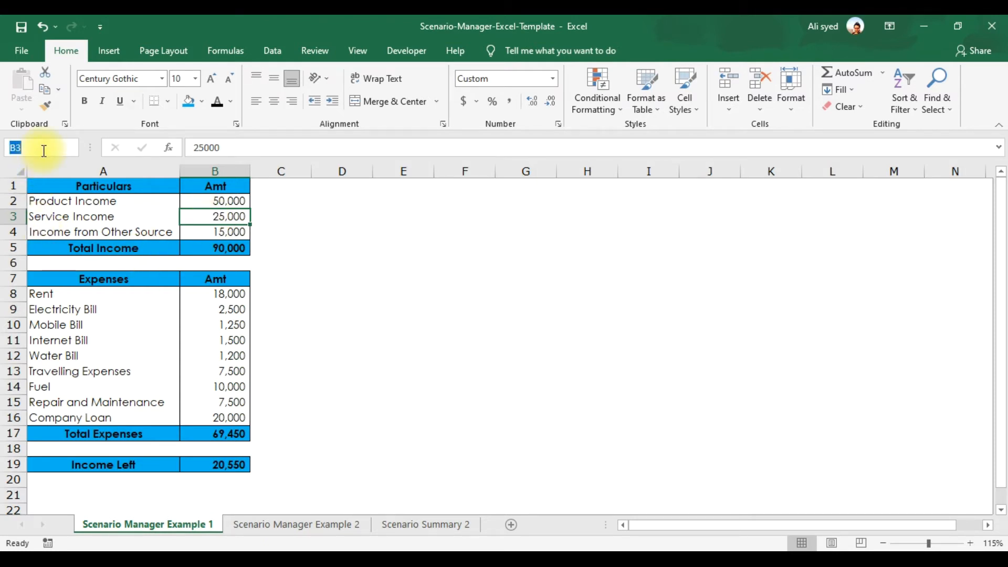
pyautogui.write('Service')
pyautogui.write('_Income')
pyautogui.press('Return')
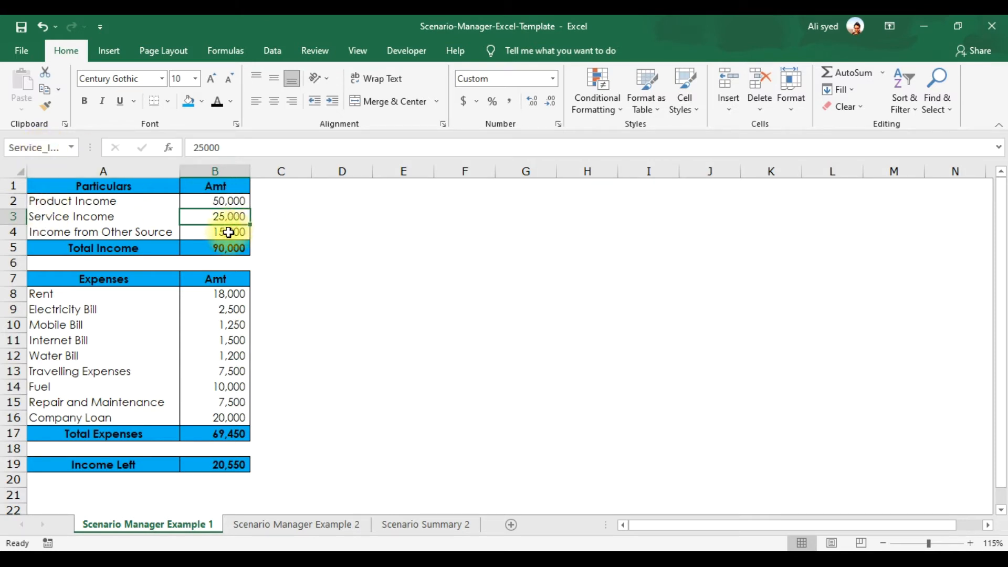
# Step: Define the name Income_From_Other_Sources for the amount in cell B4
pyautogui.click(228, 231)
pyautogui.click(39, 141)
pyautogui.write('Income')
pyautogui.write('_From_')
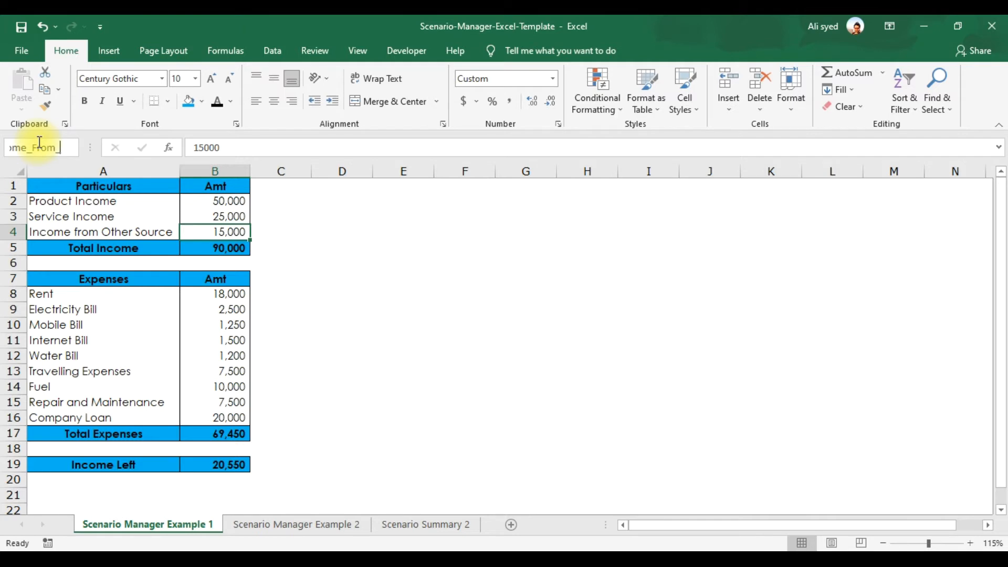
pyautogui.write('Other_Sources')
pyautogui.press('Return')
# Step: Name the rent amount in cell B8 Rent and the electricity bill amount in cell B9 Electric
pyautogui.click(218, 295)
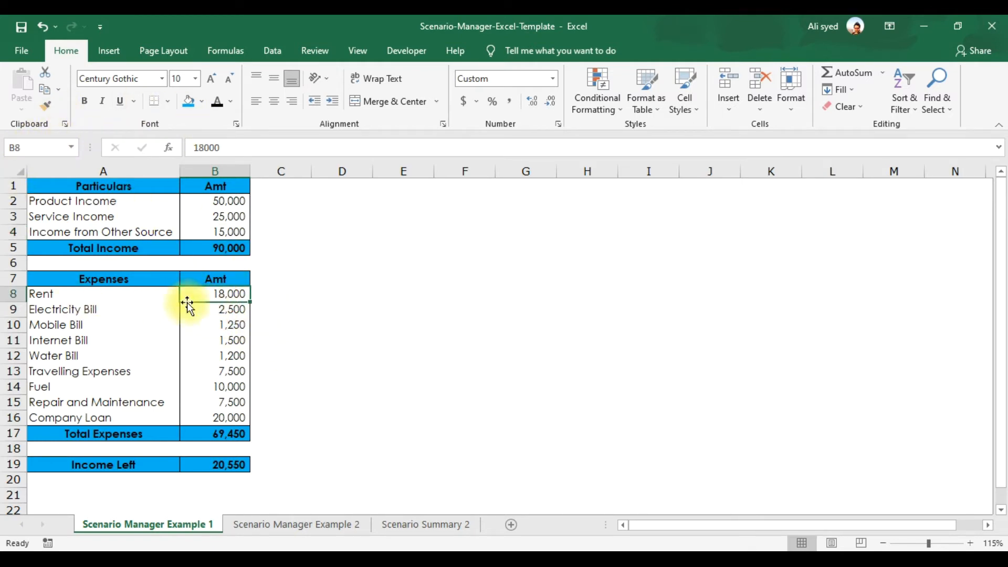
pyautogui.click(37, 148)
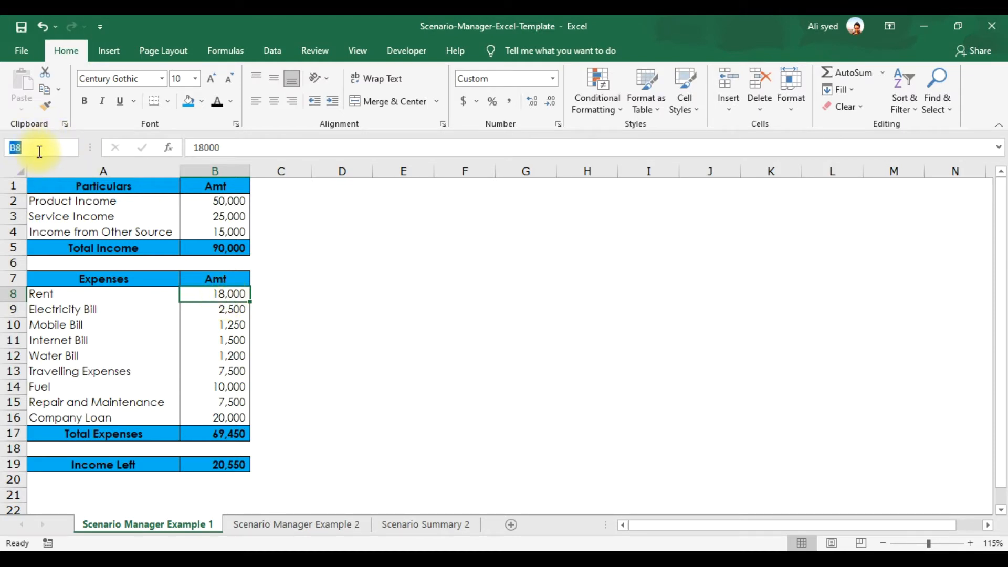
pyautogui.write('Rent')
pyautogui.press('Return')
pyautogui.click(193, 309)
pyautogui.click(35, 147)
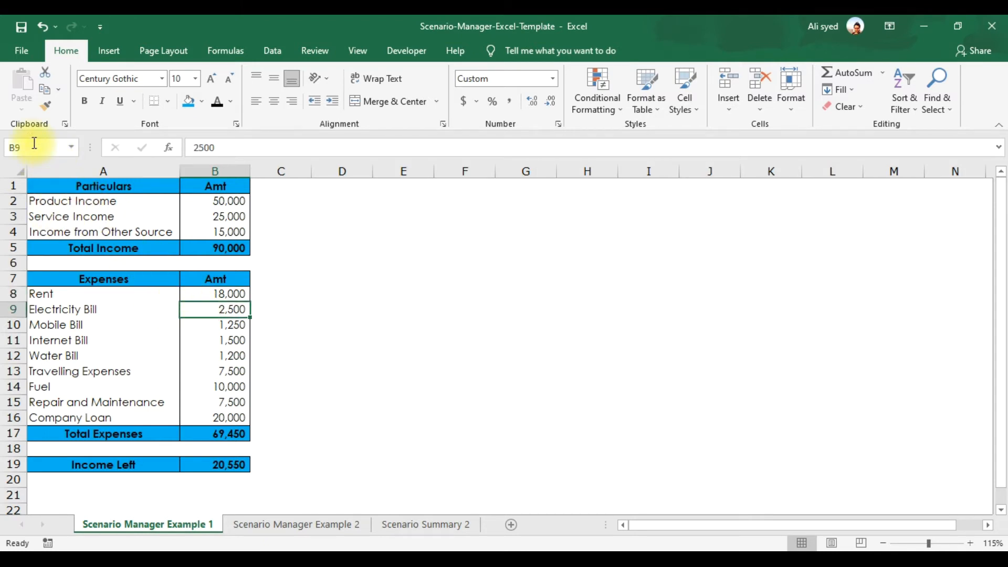
pyautogui.write('Electric')
pyautogui.press('Return')
# Step: Name the mobile bill amount in cell B10 Mobile and the internet bill amount in cell B11 Internet
pyautogui.click(184, 325)
pyautogui.click(59, 149)
pyautogui.write('Mobile')
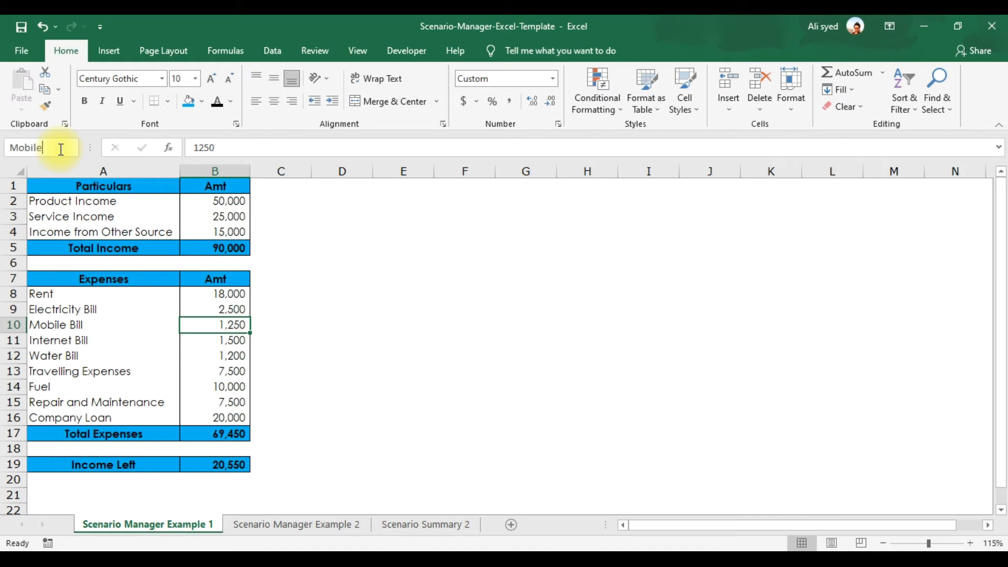
pyautogui.press('Return')
pyautogui.click(196, 340)
pyautogui.click(43, 151)
pyautogui.write('Internet')
pyautogui.press('Return')
# Step: Name the water bill amount in cell B12 Water and the travelling expenses amount in cell B13 Travelling
pyautogui.click(196, 362)
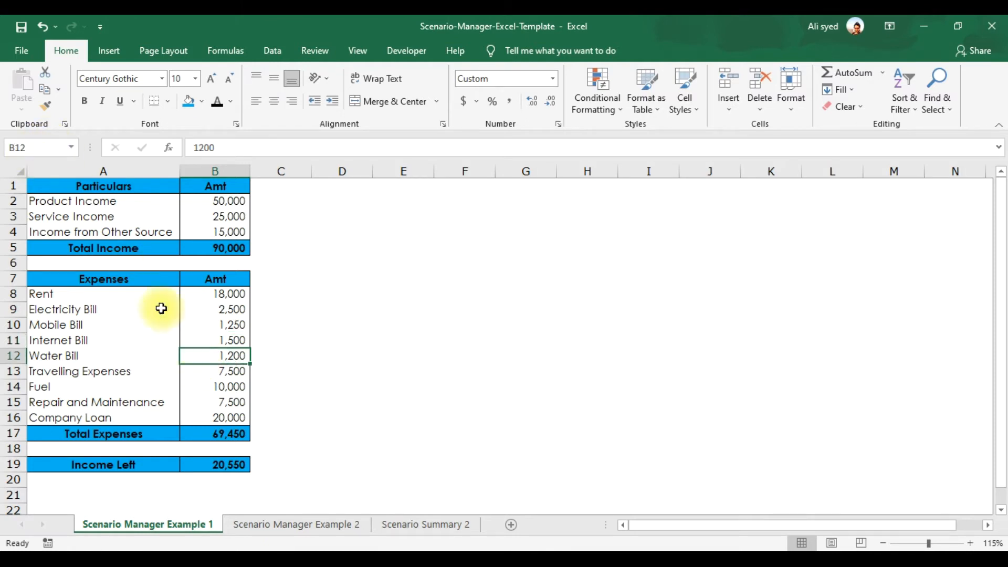
pyautogui.click(41, 149)
pyautogui.write('Water')
pyautogui.press('Return')
pyautogui.click(210, 373)
pyautogui.click(36, 149)
pyautogui.write('Travelling')
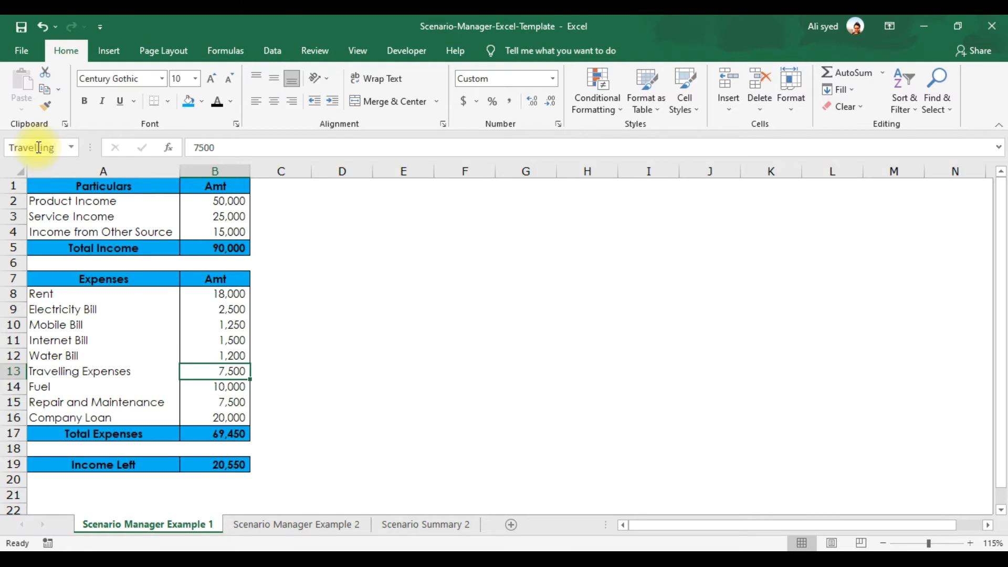
pyautogui.press('Return')
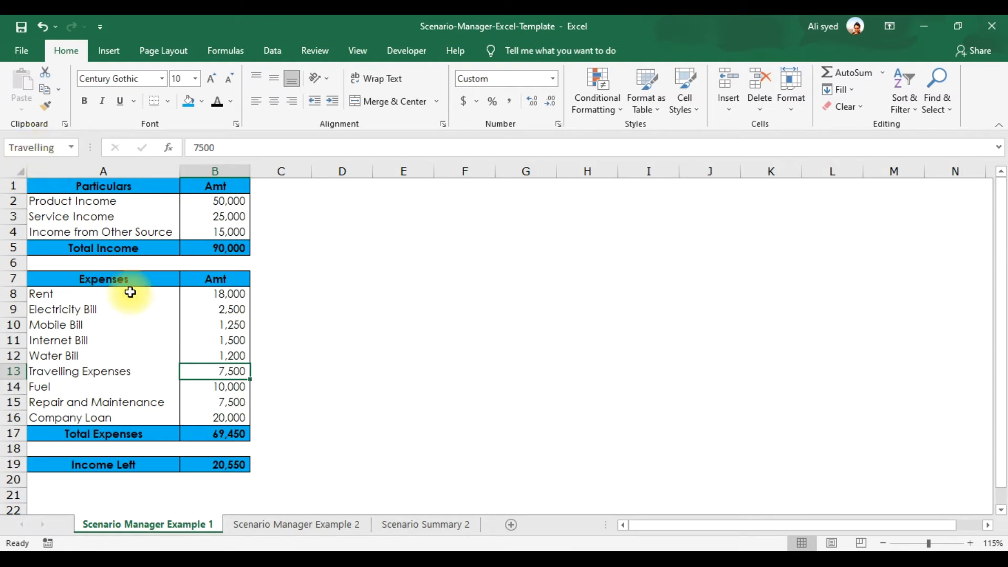
# Step: Define the name Fuel for the fuel amount in cell B14
pyautogui.click(202, 388)
pyautogui.click(44, 149)
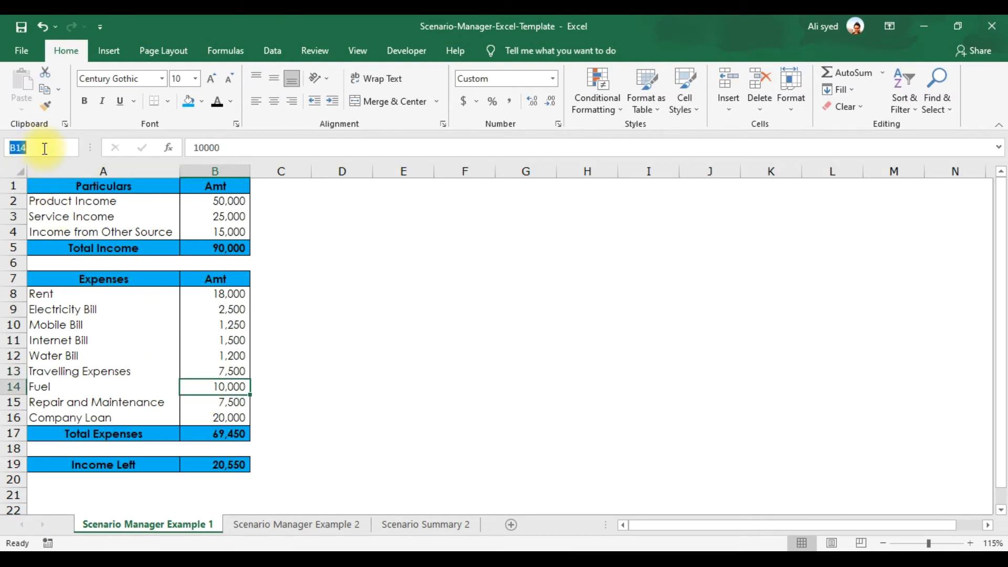
pyautogui.write('Fu')
pyautogui.press('BackSpace')
pyautogui.write('uel')
pyautogui.press('Return')
# Step: Define the name RepairMain for the Repair and Maintenance amount in cell B15
pyautogui.click(206, 401)
pyautogui.click(40, 146)
pyautogui.write('Repar')
pyautogui.write('r')
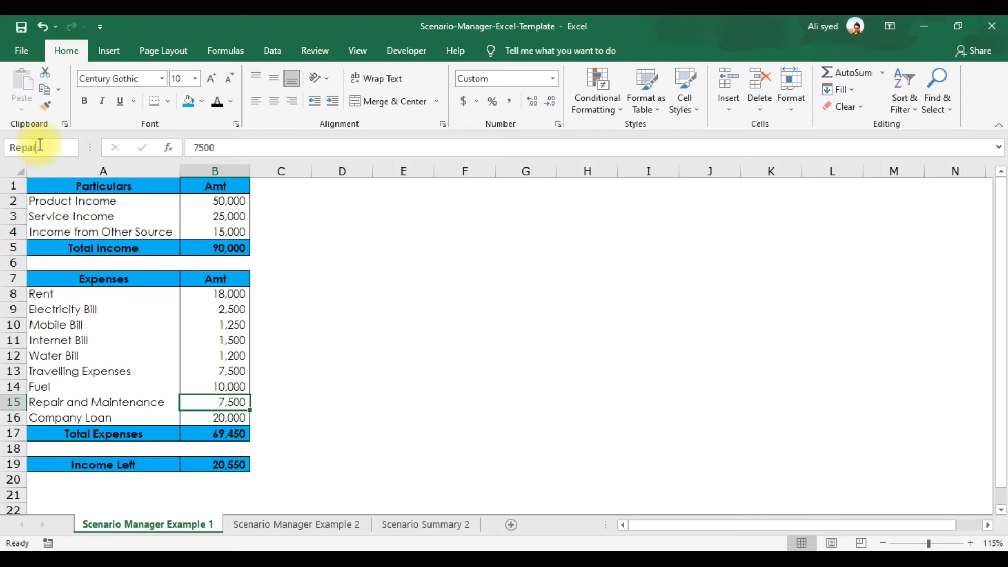
pyautogui.write('Main')
pyautogui.press('Return')
# Step: Define the name Loan for the Company Loan amount in cell B16
pyautogui.click(198, 418)
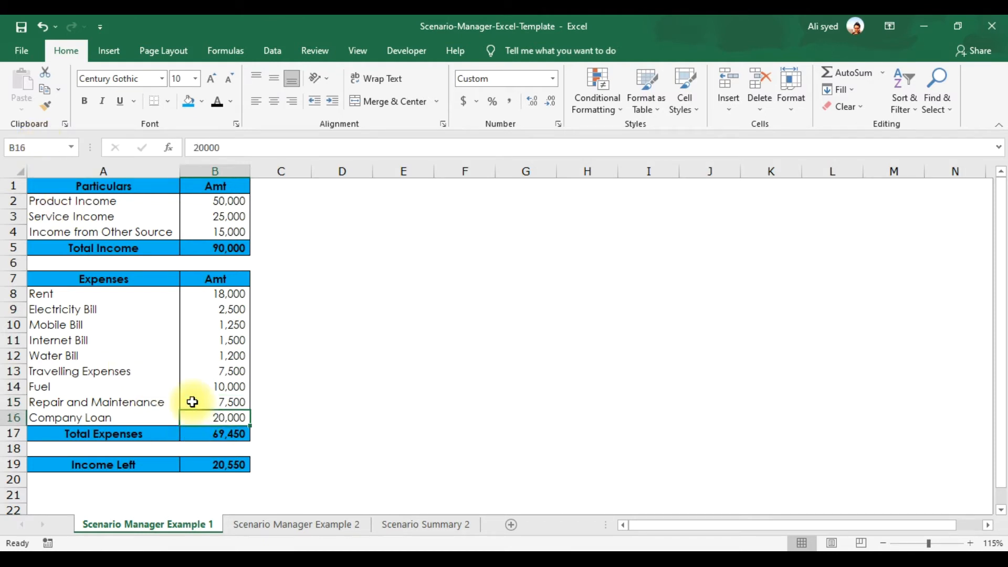
pyautogui.click(40, 147)
pyautogui.write('Loan')
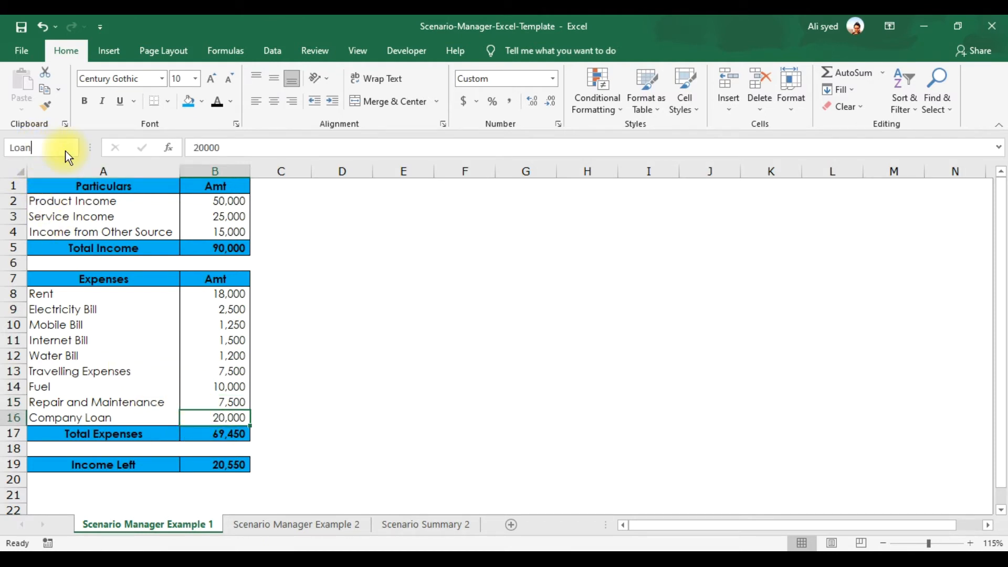
pyautogui.press('Return')
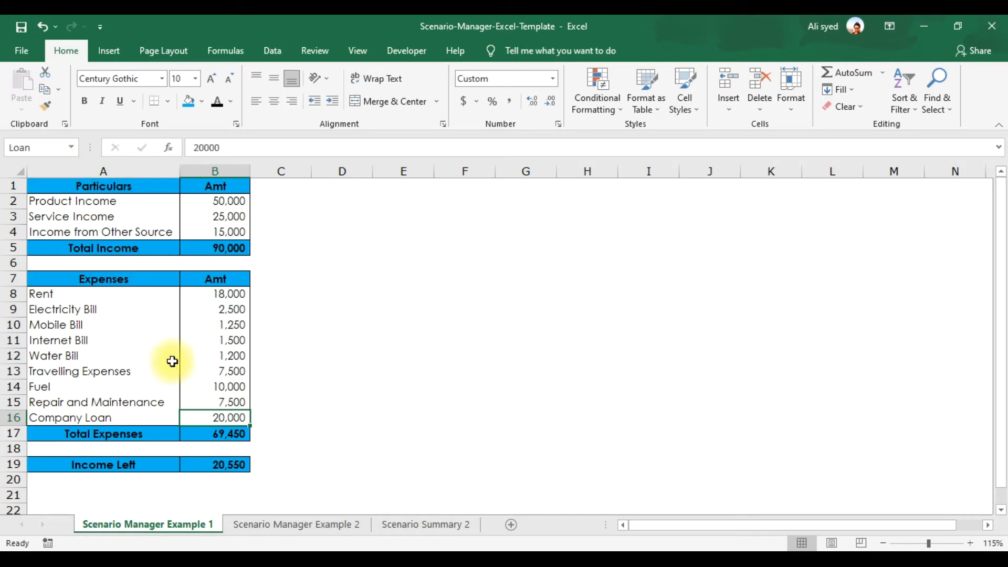
# Step: Define the name Total_Expenses for the Total Expenses sum in cell B17
pyautogui.click(218, 432)
pyautogui.click(46, 149)
pyautogui.write('Total_')
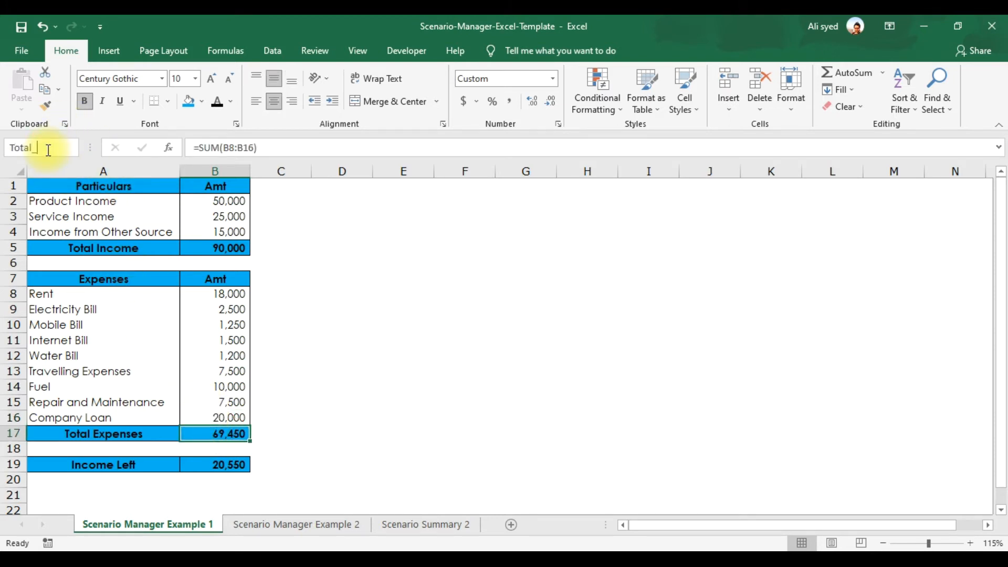
pyautogui.write('Expenses')
pyautogui.press('Return')
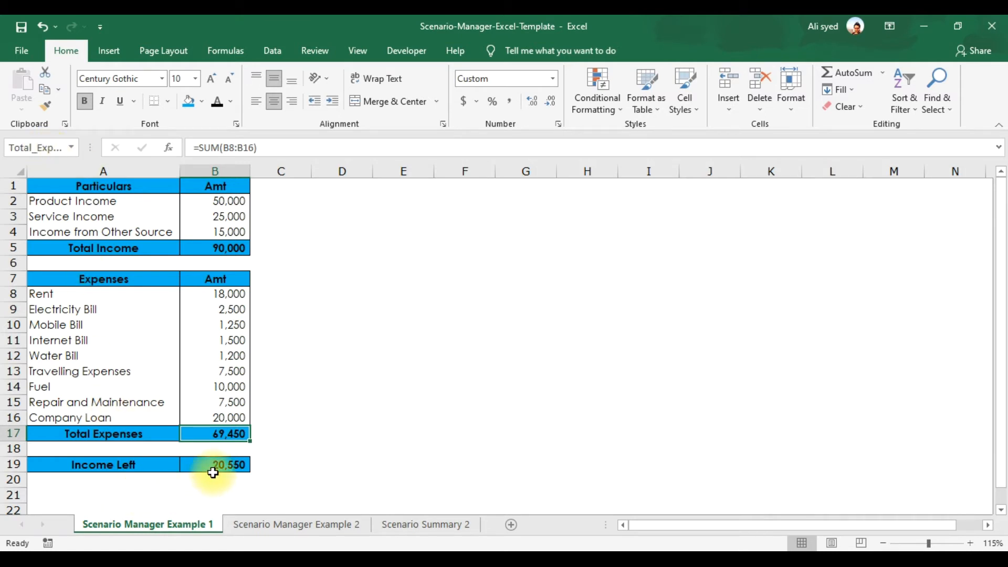
# Step: Define the name Income_Left for the Income Left result in cell B19
pyautogui.click(212, 466)
pyautogui.click(48, 151)
pyautogui.write('Income_Left')
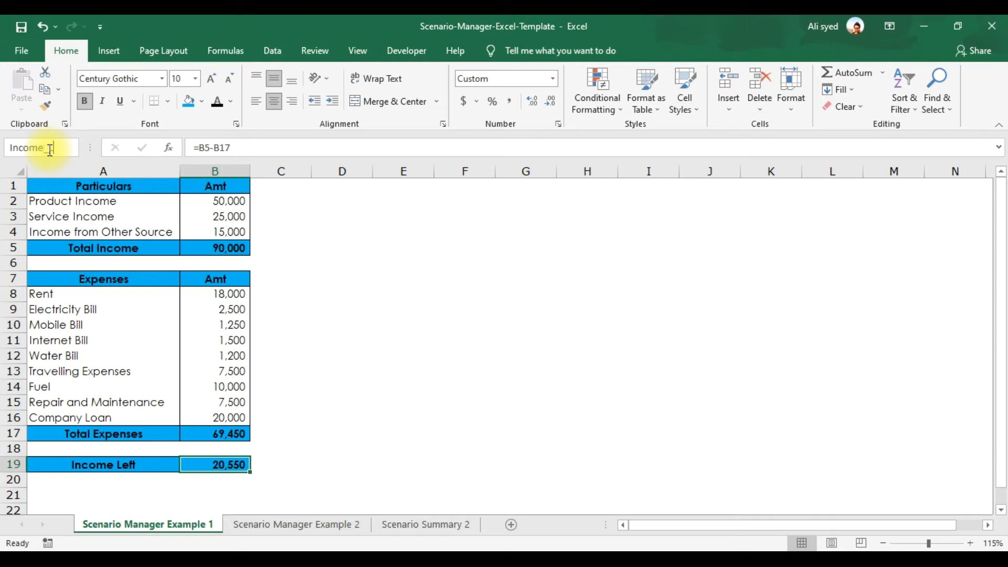
pyautogui.press('Return')
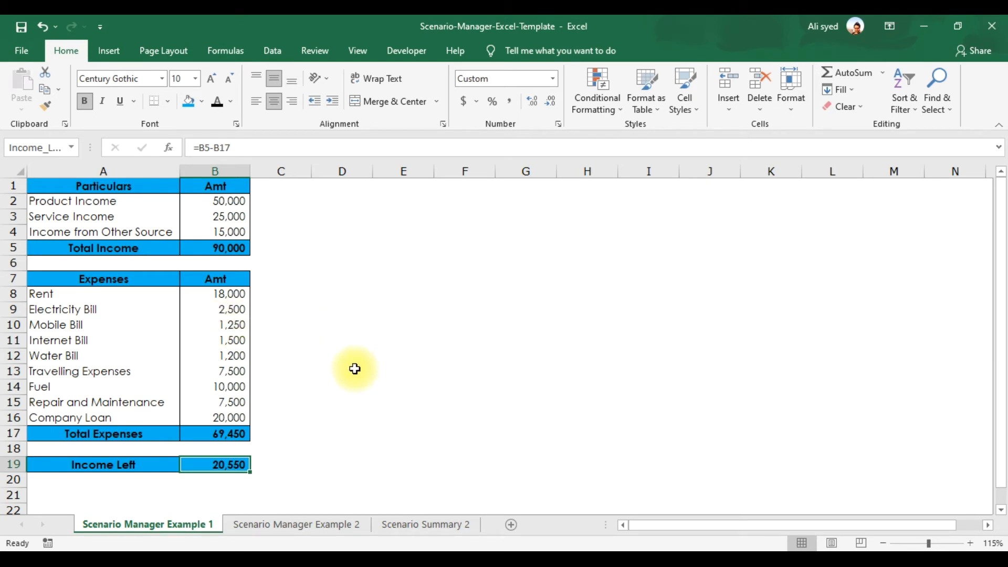
# Step: Delete the existing scenarios Plan 3, Plan 2 and Actual Budget in the Scenario Manager
pyautogui.click(278, 55)
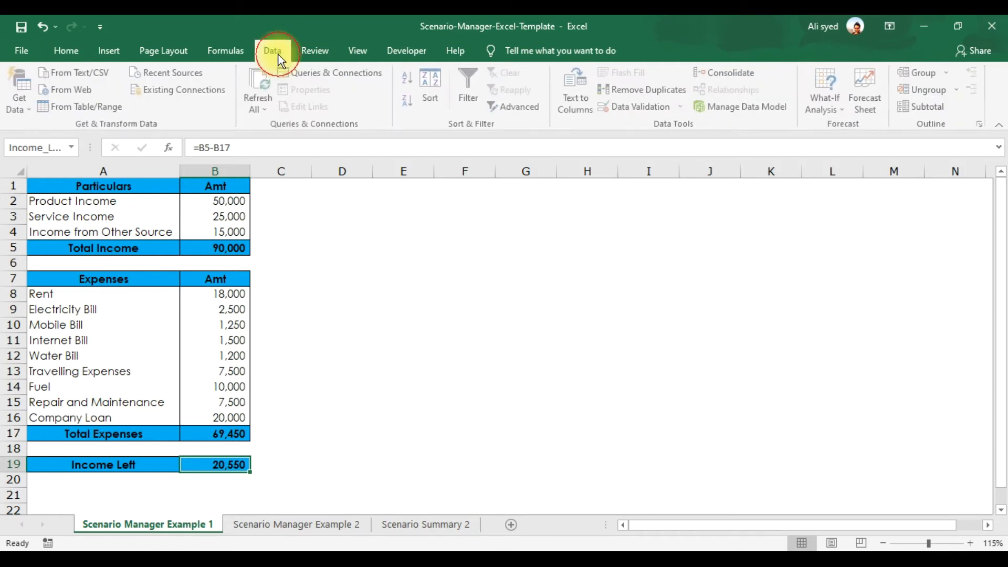
pyautogui.click(839, 109)
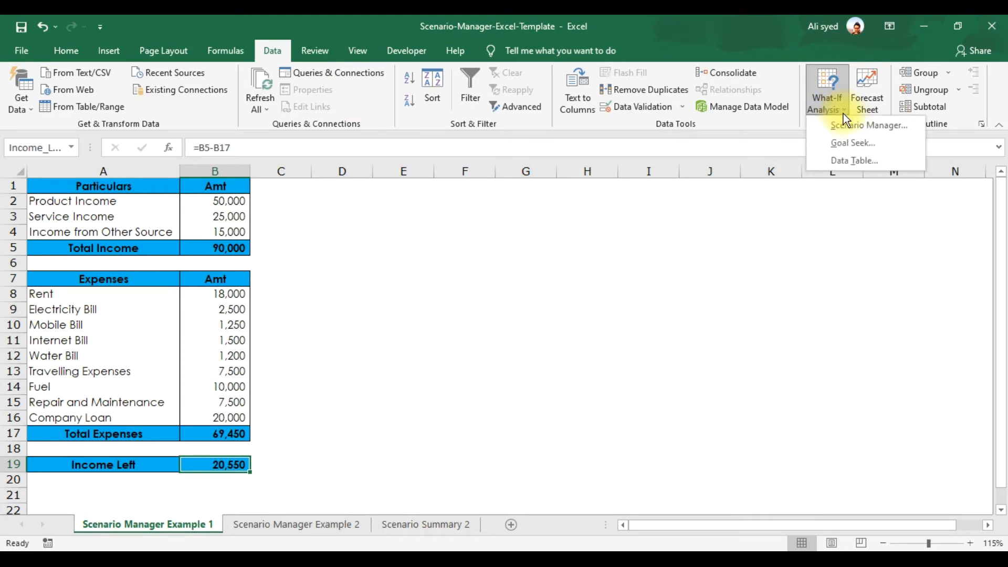
pyautogui.click(870, 125)
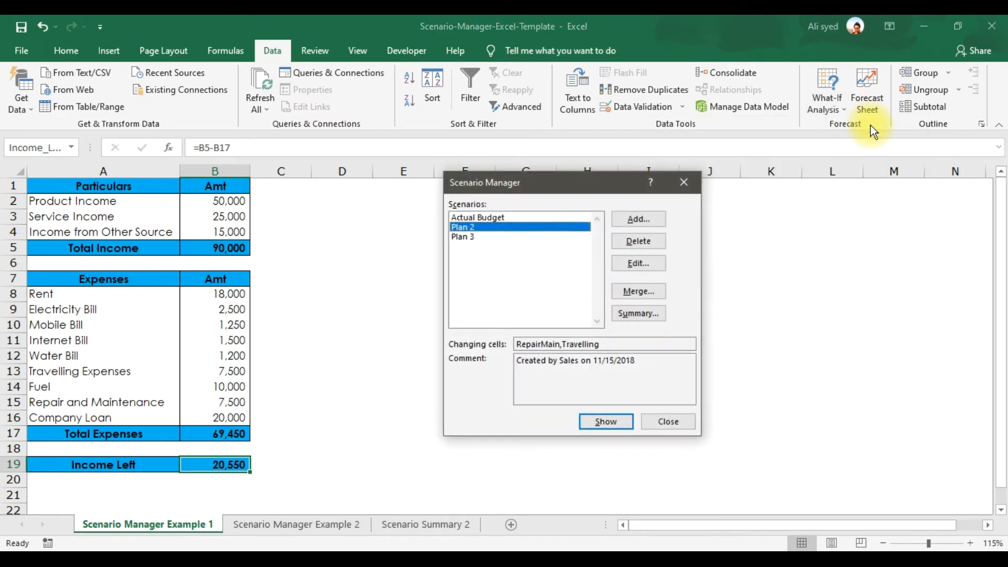
pyautogui.click(471, 237)
pyautogui.click(639, 241)
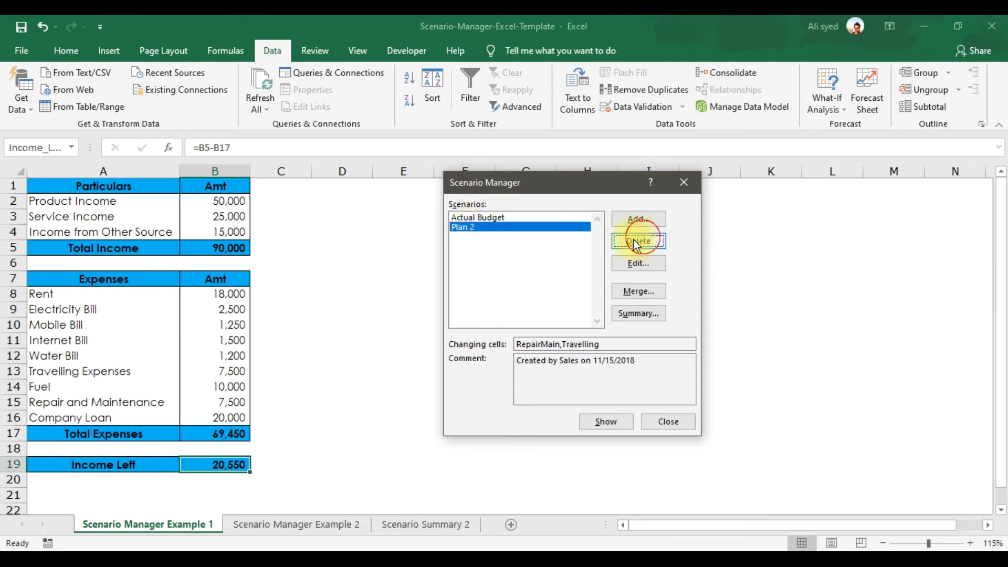
pyautogui.click(638, 241)
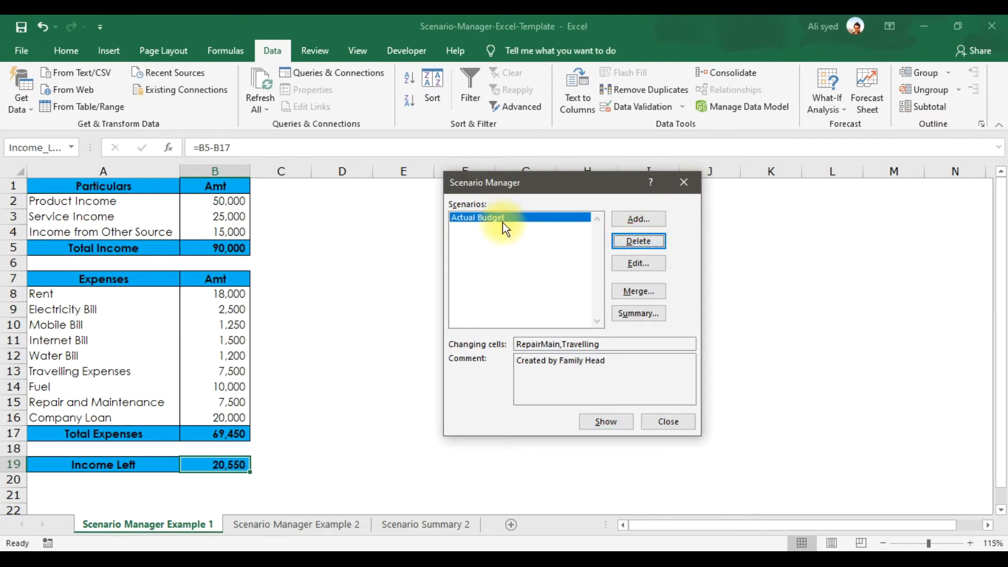
pyautogui.click(637, 242)
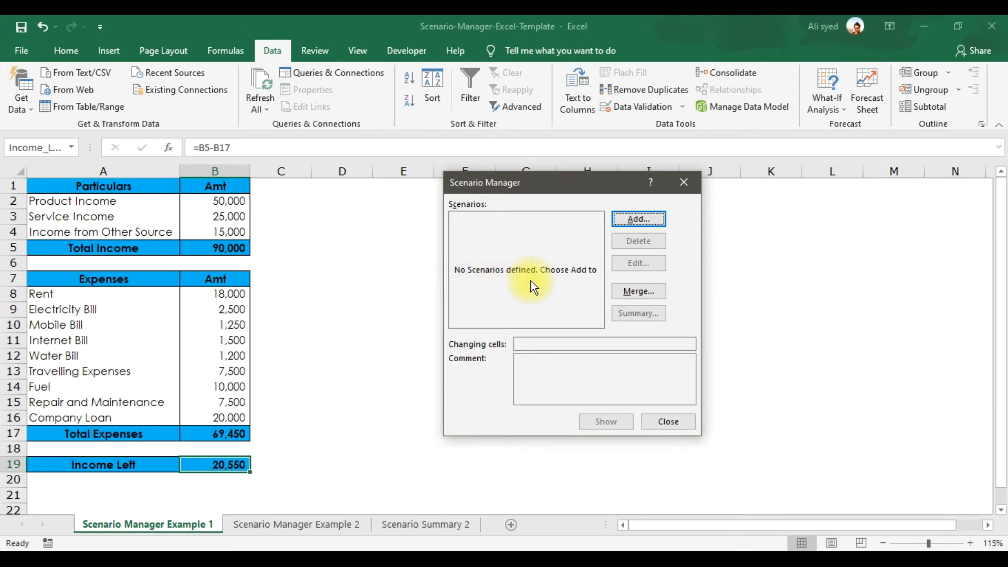
# Step: Add a scenario named Actual Budget July with the expense amounts B8:B16 as its changing cells
pyautogui.click(649, 221)
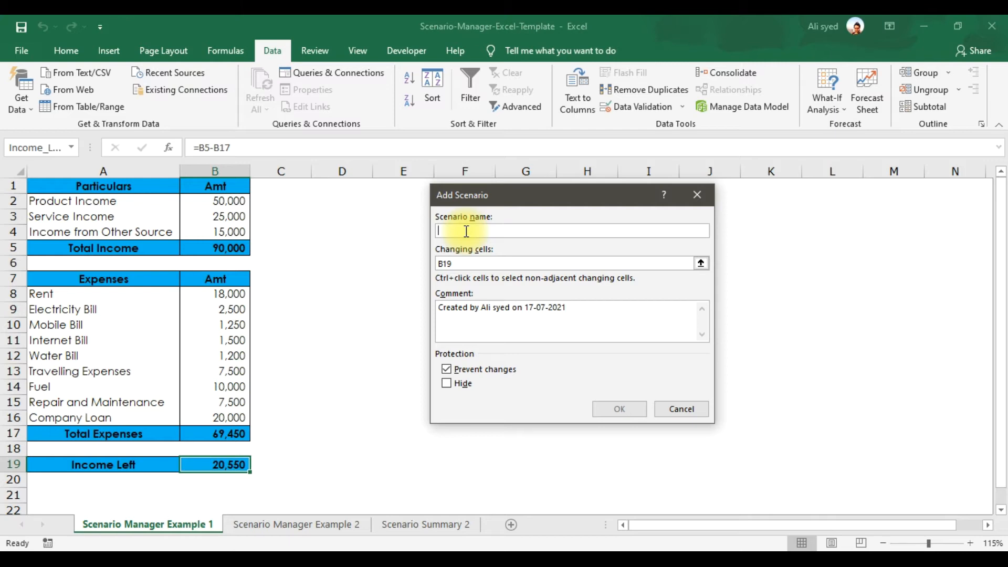
pyautogui.write('Acu')
pyautogui.press('BackSpace')
pyautogui.press('BackSpace')
pyautogui.press('BackSpace')
pyautogui.write('Act')
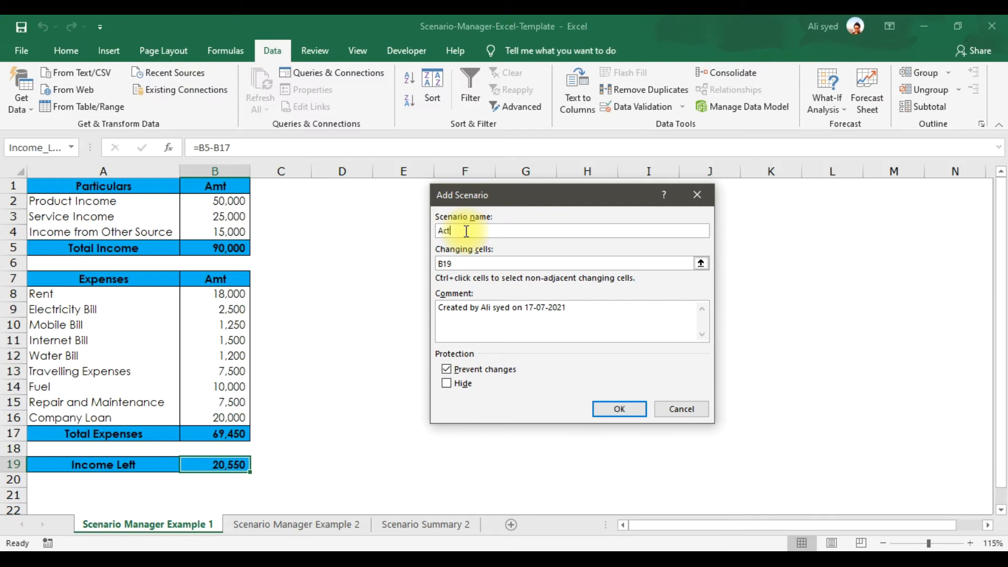
pyautogui.write('ual Budget July')
pyautogui.click(462, 264)
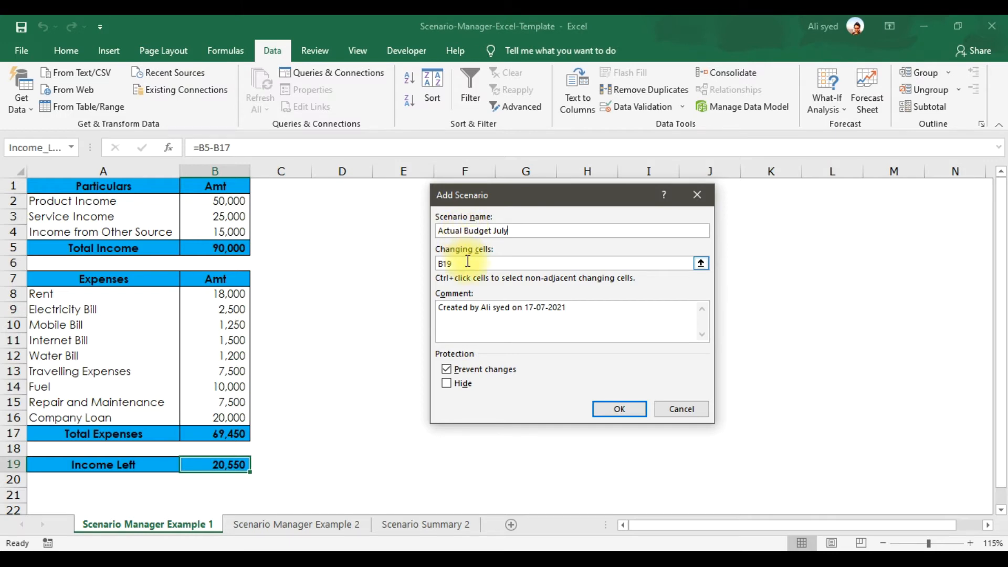
pyautogui.moveTo(229, 303); pyautogui.dragTo(228, 419)
pyautogui.moveTo(598, 311); pyautogui.dragTo(429, 314)
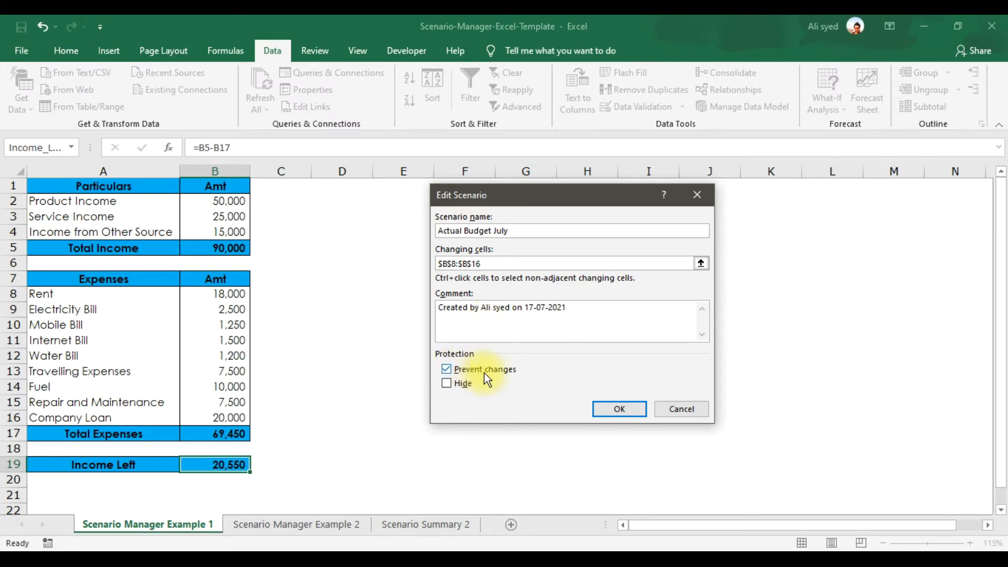
pyautogui.click(615, 415)
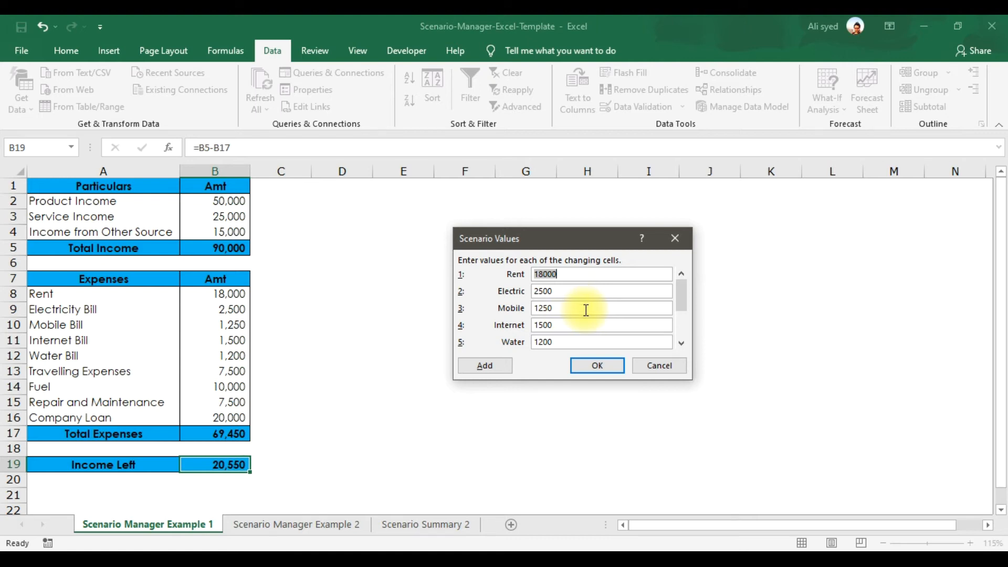
# Step: Review the Actual Budget July scenario values from Rent to Loan and accept them as they are
pyautogui.click(681, 344)
pyautogui.click(681, 344)
pyautogui.click(681, 344)
pyautogui.click(681, 344)
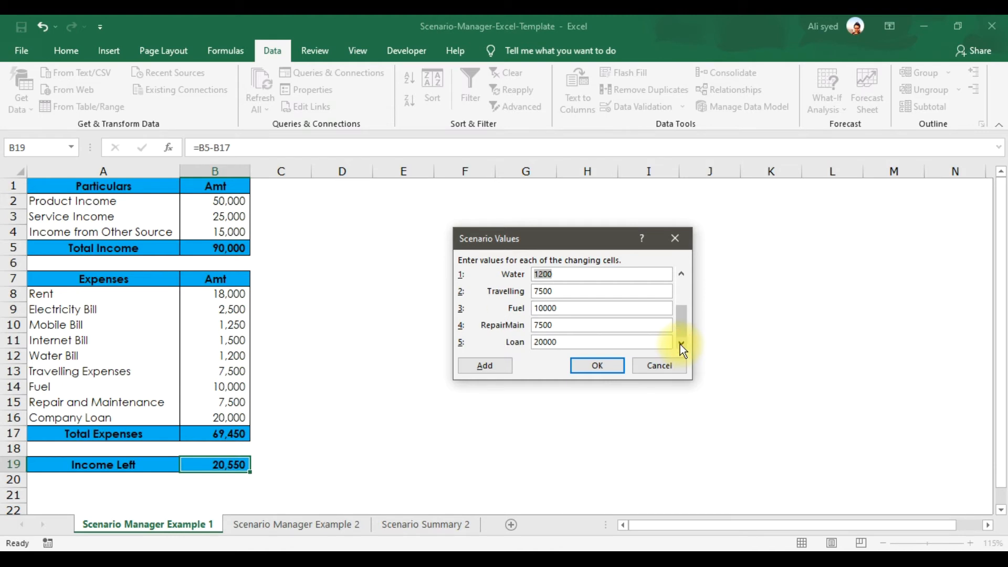
pyautogui.click(596, 368)
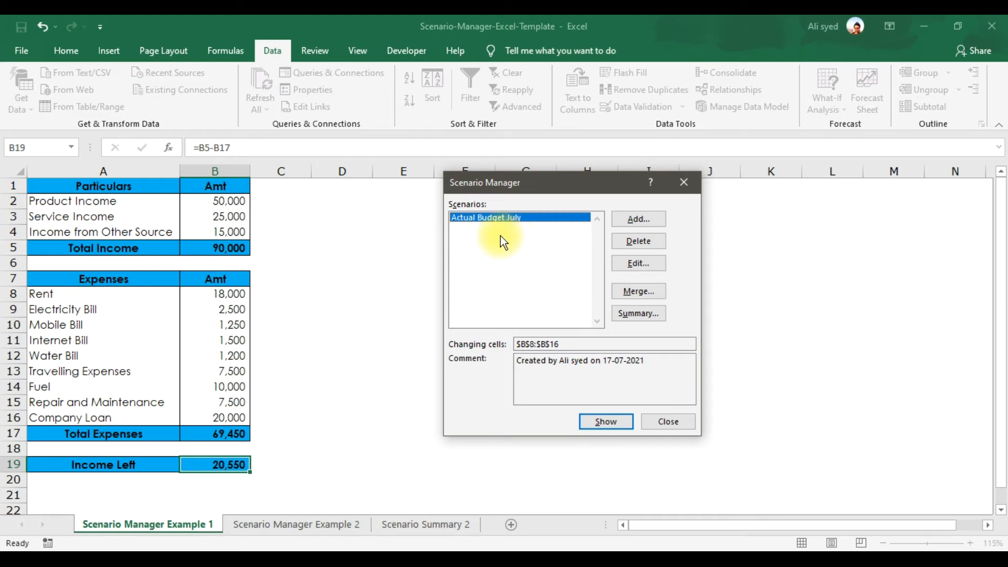
# Step: Add a scenario named August Budget with the expense amounts B8:B16 as its changing cells
pyautogui.click(647, 218)
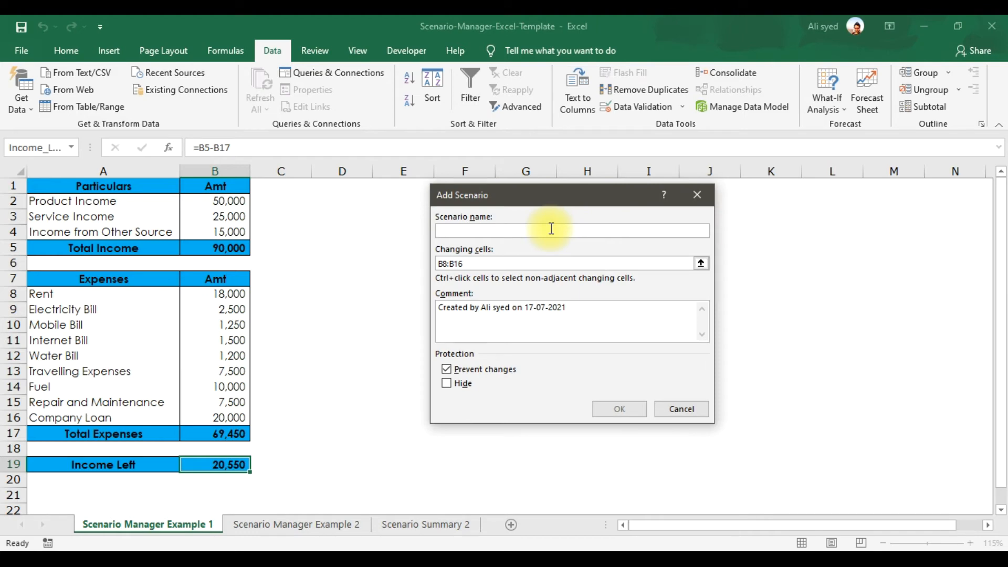
pyautogui.write('Aug')
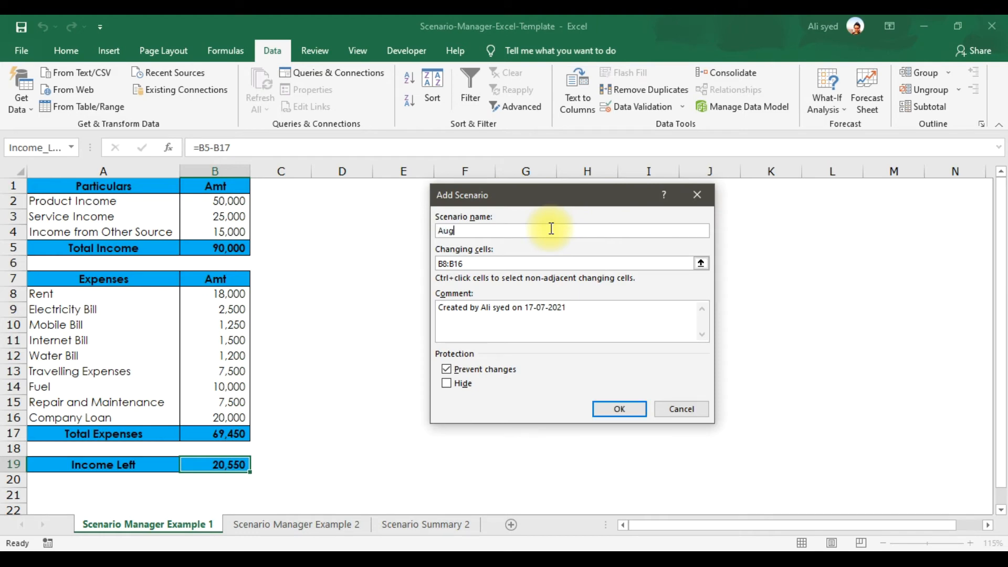
pyautogui.write('ust Budget')
pyautogui.click(522, 263)
pyautogui.moveTo(216, 297); pyautogui.dragTo(216, 418)
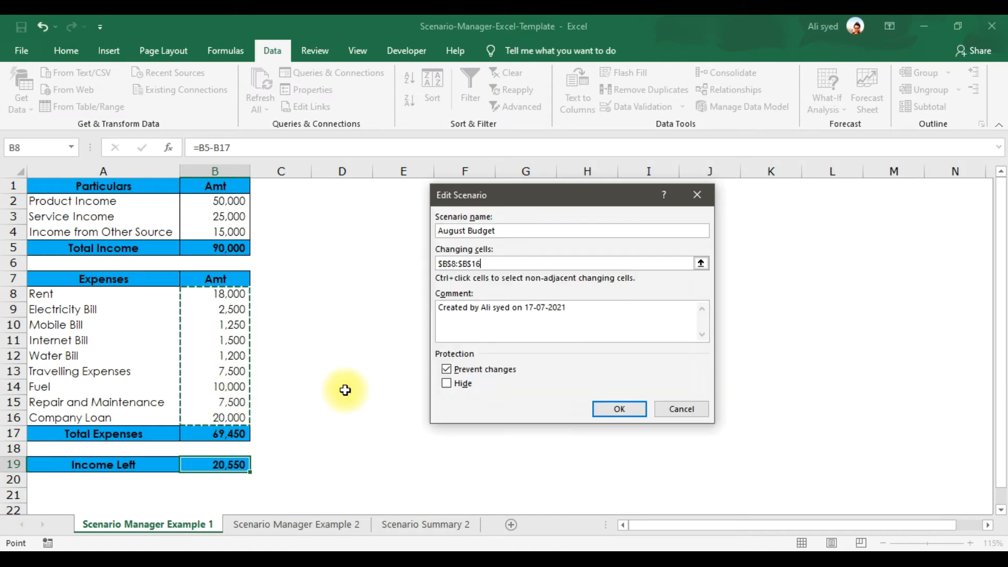
pyautogui.click(631, 410)
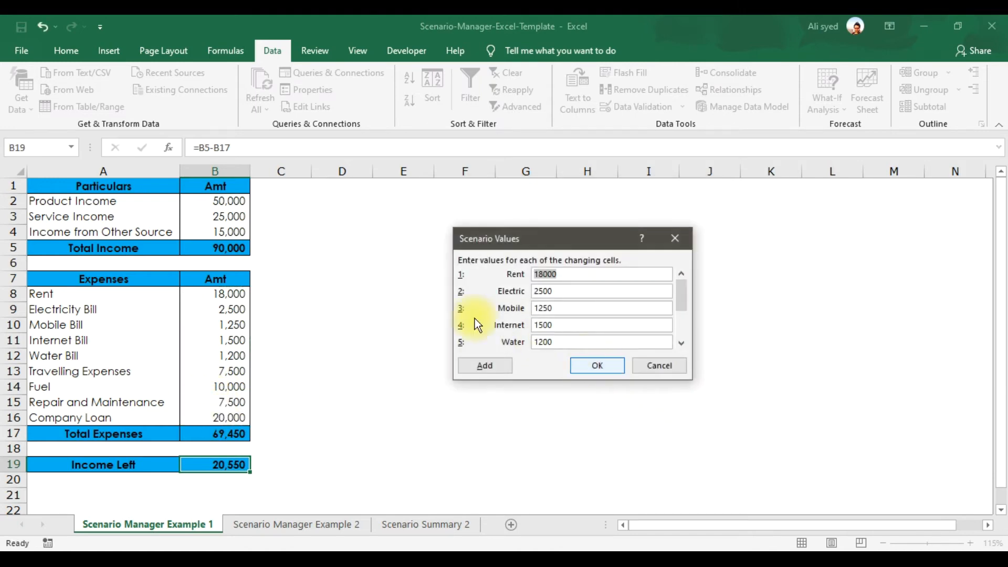
# Step: Set the August Budget scenario values for Electric to 2200 and Mobile to 1000
pyautogui.click(569, 291)
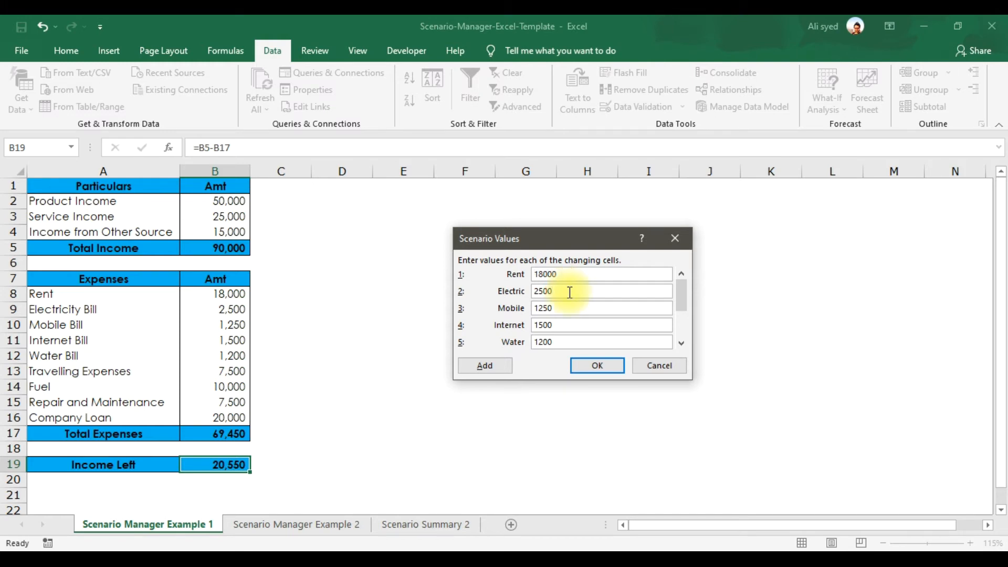
pyautogui.press('BackSpace')
pyautogui.press('BackSpace')
pyautogui.press('BackSpace')
pyautogui.write('200')
pyautogui.click(572, 306)
pyautogui.press('BackSpace')
pyautogui.press('BackSpace')
pyautogui.press('BackSpace')
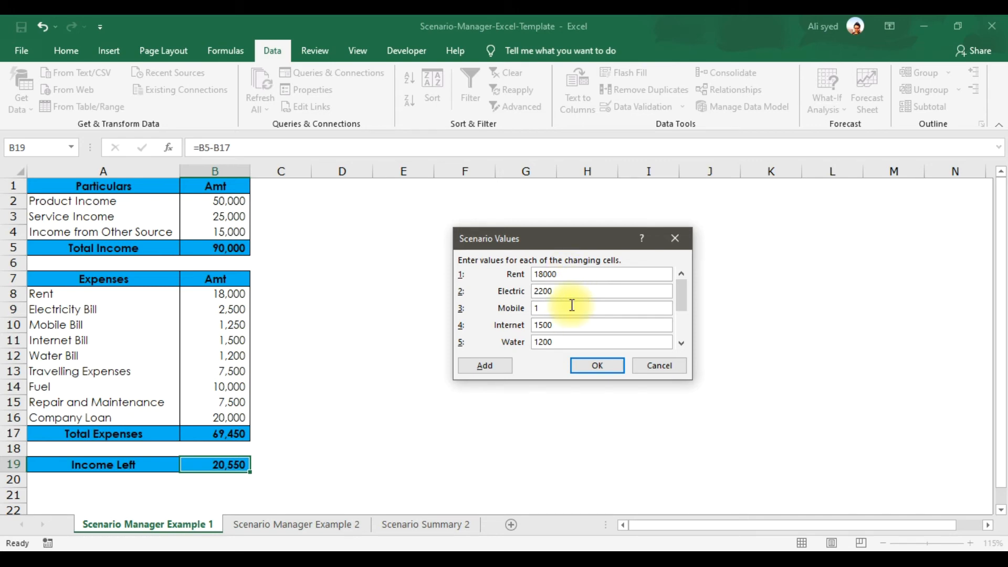
pyautogui.write('000')
# Step: Set the August Budget scenario values for Water to 1100 and Travelling to 6500
pyautogui.press('Tab')
pyautogui.press('Tab')
pyautogui.write('1100')
pyautogui.press('Tab')
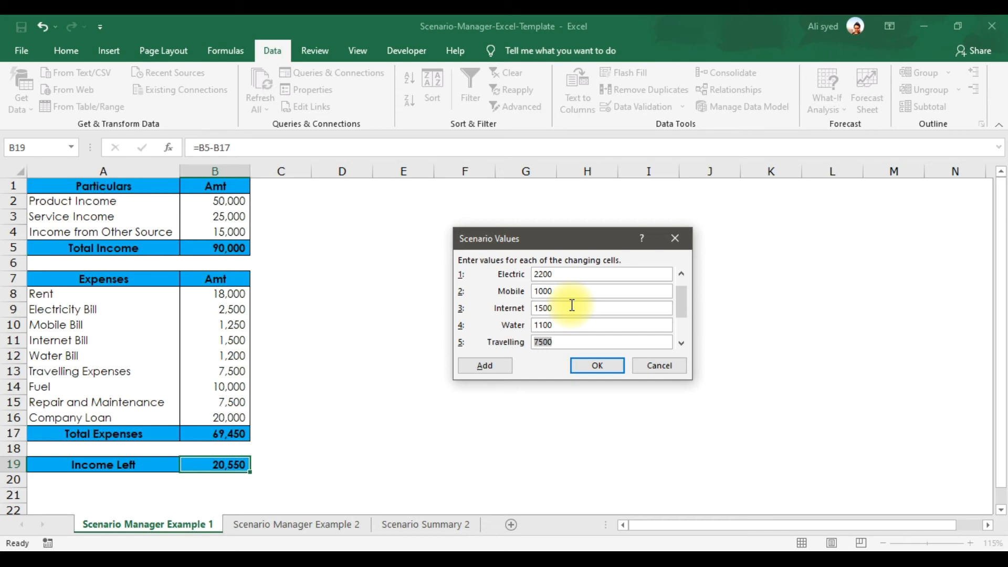
pyautogui.write('6500')
pyautogui.press('Tab')
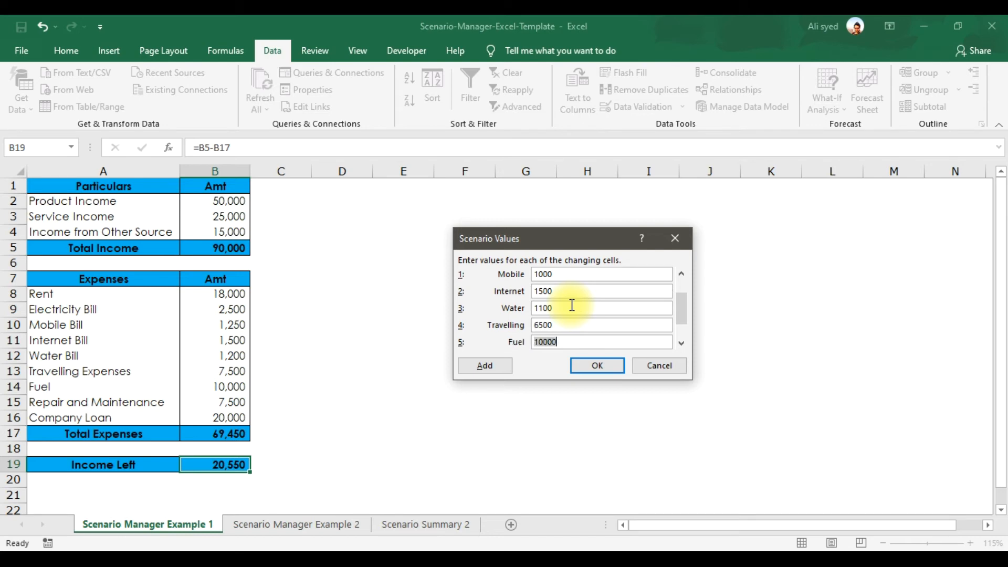
# Step: Set the August Budget values for Fuel to 9000 and RepairMain to 6000, and save the scenario
pyautogui.write('9000')
pyautogui.press('Tab')
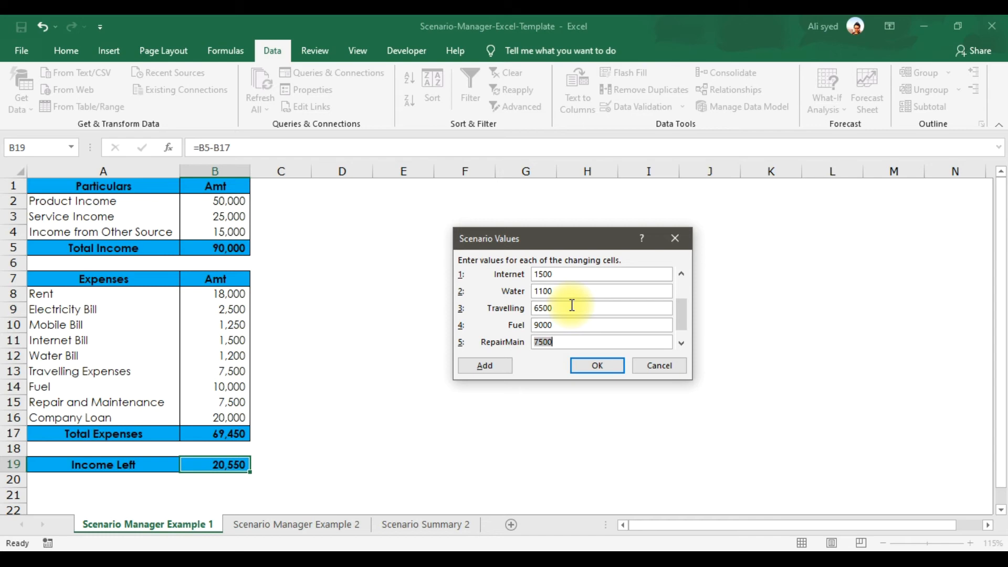
pyautogui.write('6000')
pyautogui.press('Tab')
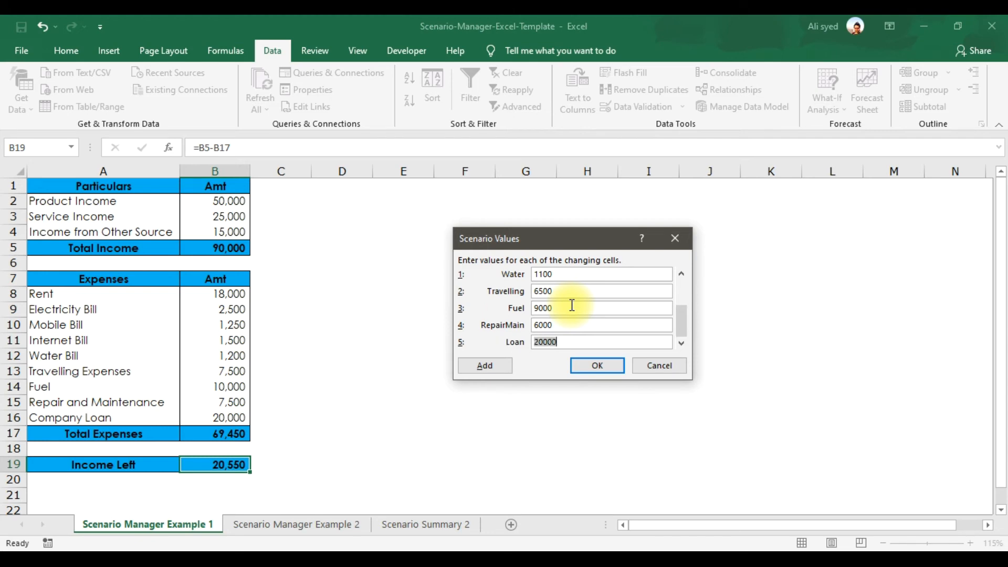
pyautogui.click(604, 367)
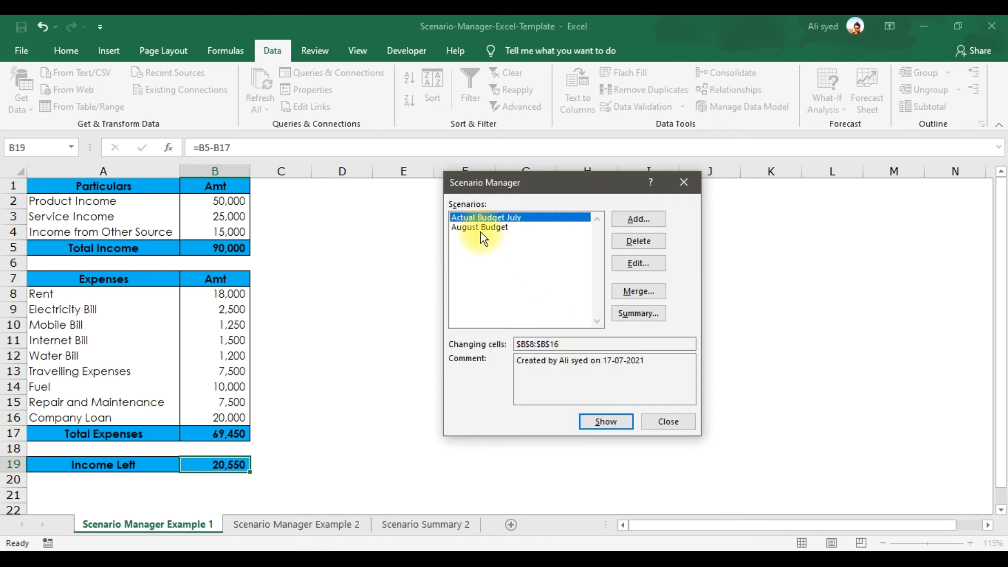
# Step: Add a scenario named September Budget, keeping B8:B16 as its changing cells
pyautogui.click(480, 230)
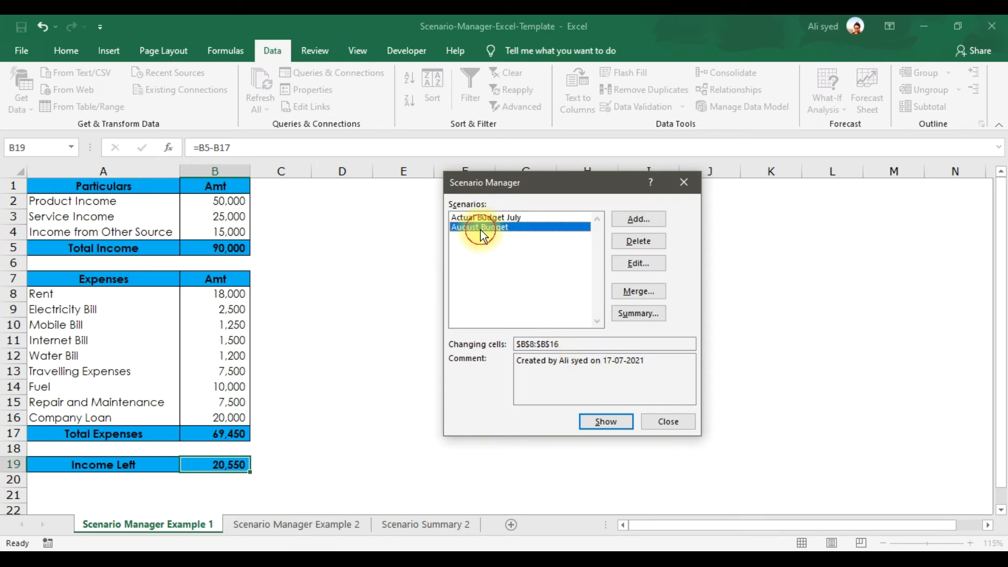
pyautogui.click(634, 225)
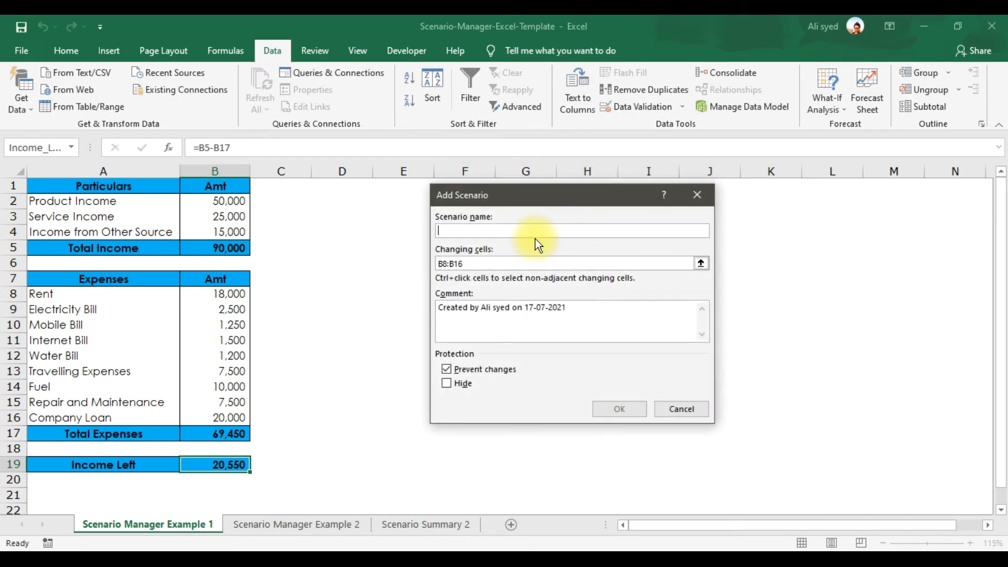
pyautogui.write('Au')
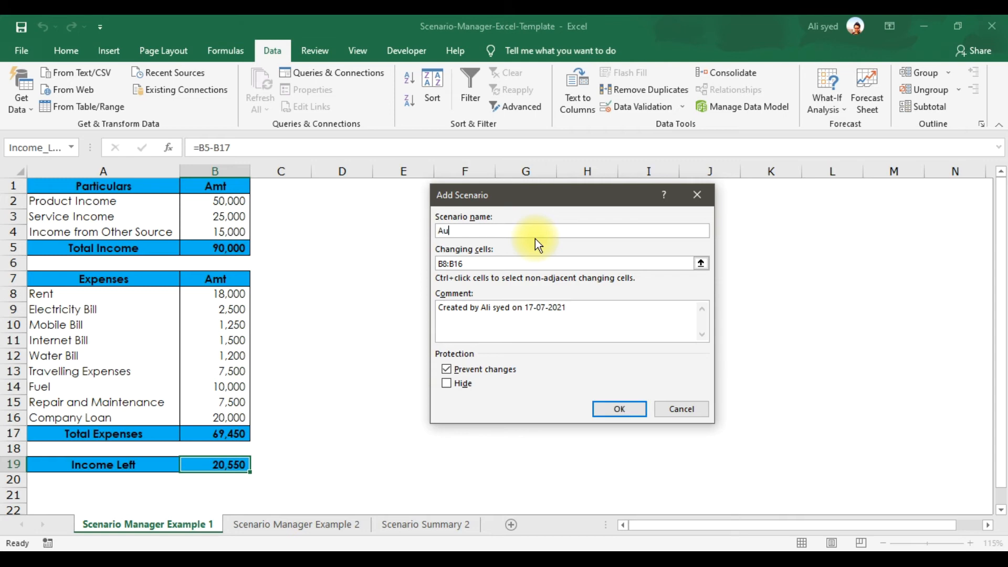
pyautogui.press('BackSpace')
pyautogui.press('BackSpace')
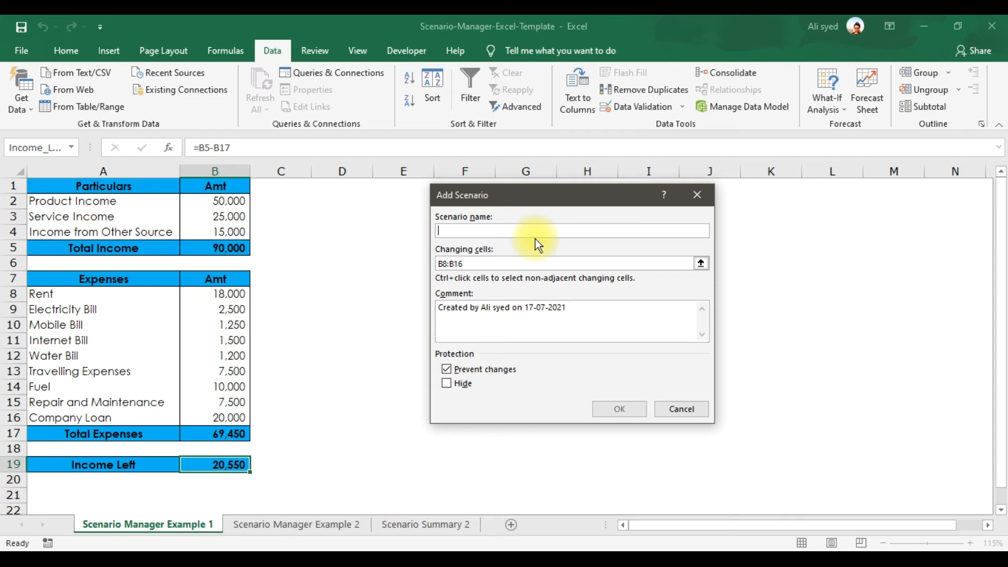
pyautogui.write('Sep')
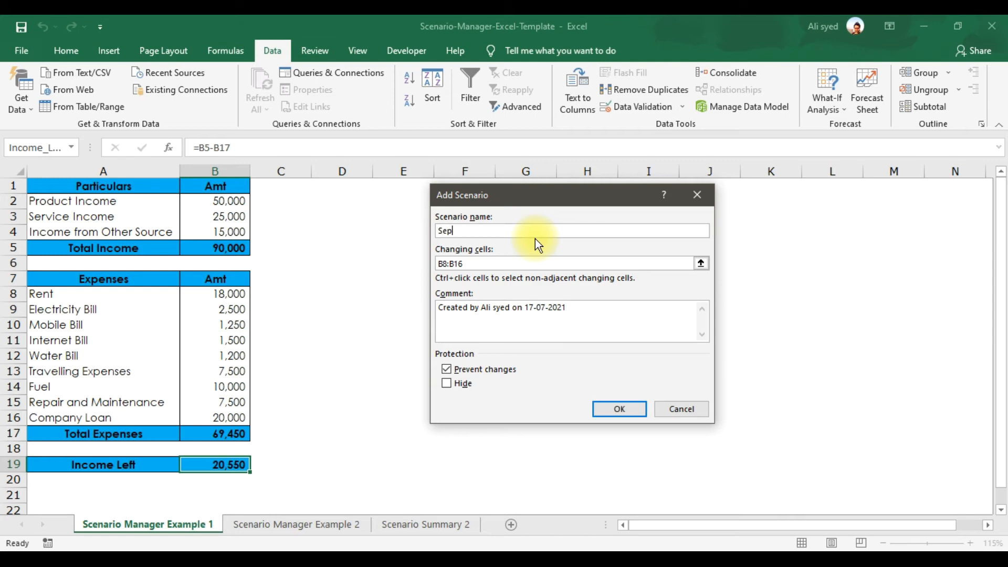
pyautogui.write('tember Budget')
pyautogui.click(480, 263)
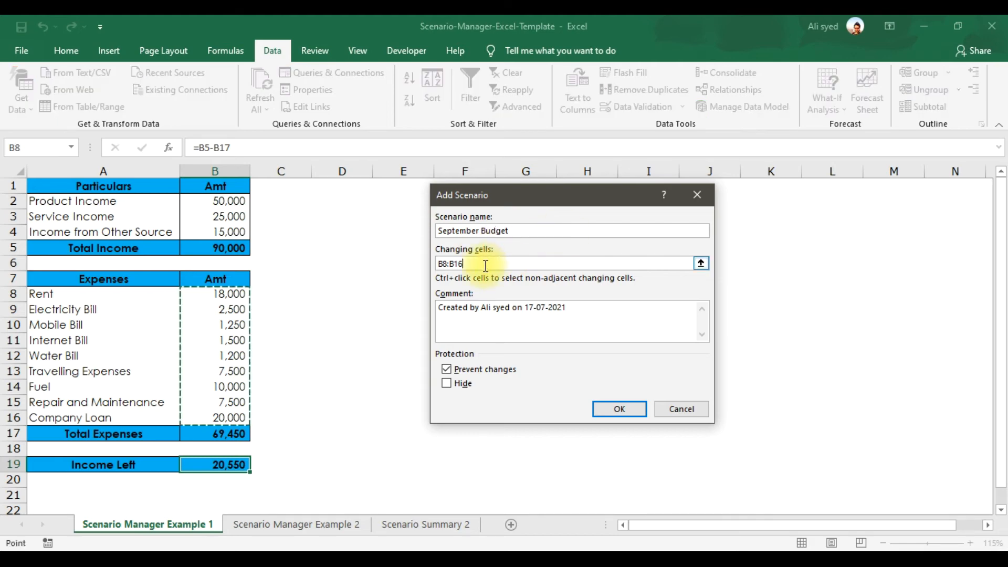
pyautogui.click(615, 414)
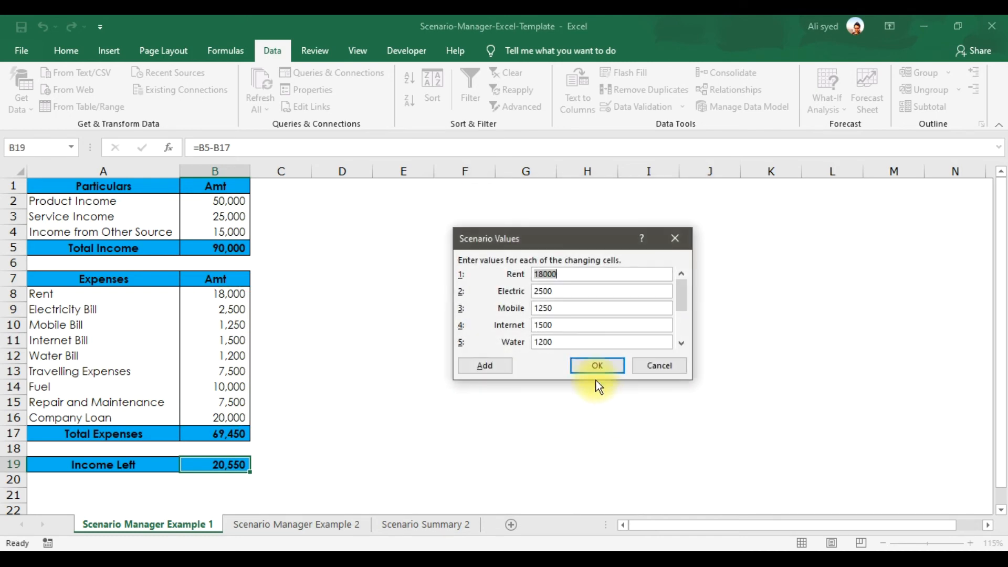
# Step: Set the September Budget scenario values for Electric to 2000 and Mobile to 1000
pyautogui.click(565, 290)
pyautogui.doubleClick(565, 290)
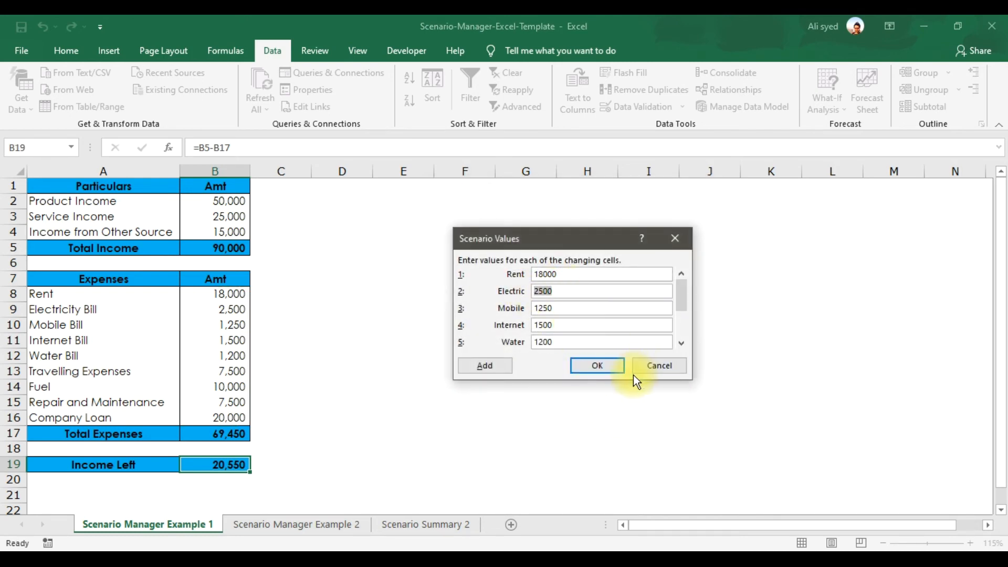
pyautogui.write('2000')
pyautogui.press('Tab')
pyautogui.write('000')
# Step: Set the September Budget scenario values for Water to 1000 and Travelling to 5000
pyautogui.press('Tab')
pyautogui.press('Tab')
pyautogui.write('1000')
pyautogui.press('Tab')
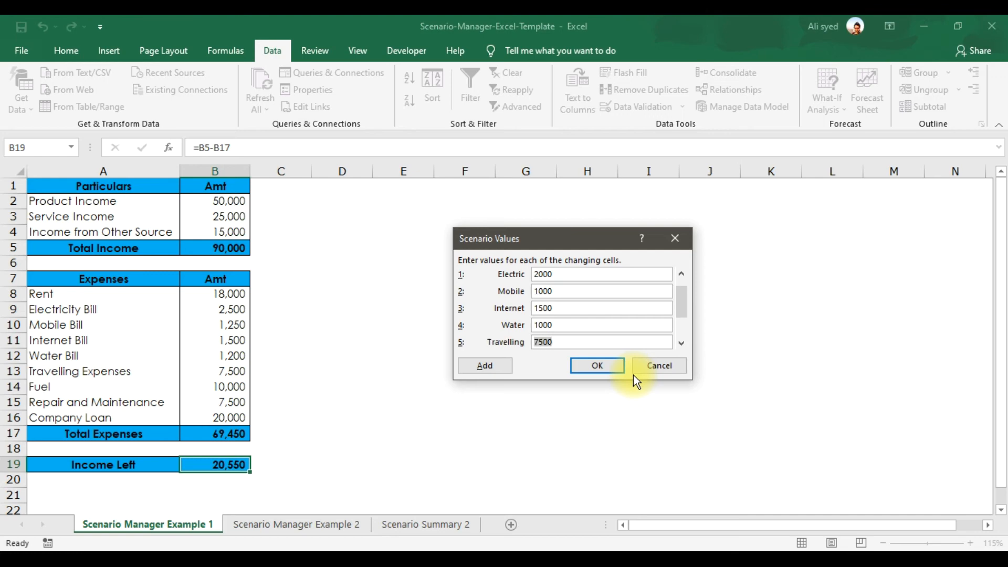
pyautogui.write('5000')
pyautogui.press('Tab')
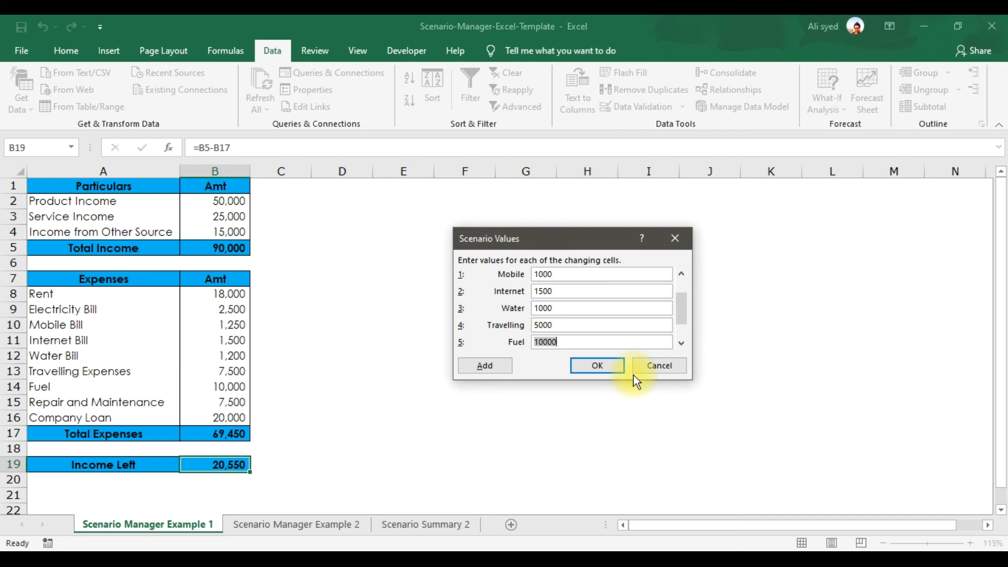
# Step: Set the September Budget values for Fuel to 8000 and RepairMain to 5000, and save the scenario
pyautogui.write('8000')
pyautogui.press('Tab')
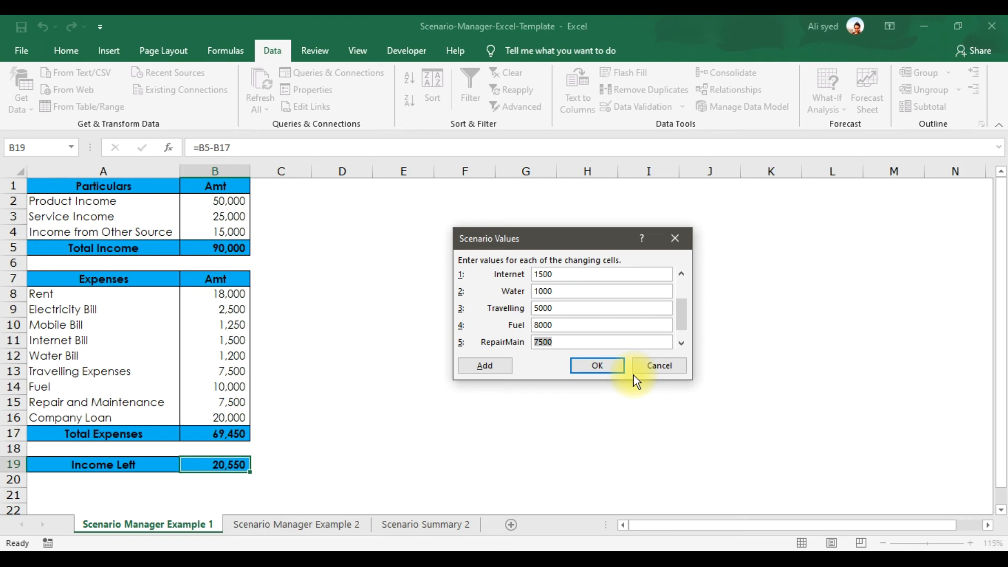
pyautogui.write('5000')
pyautogui.press('Tab')
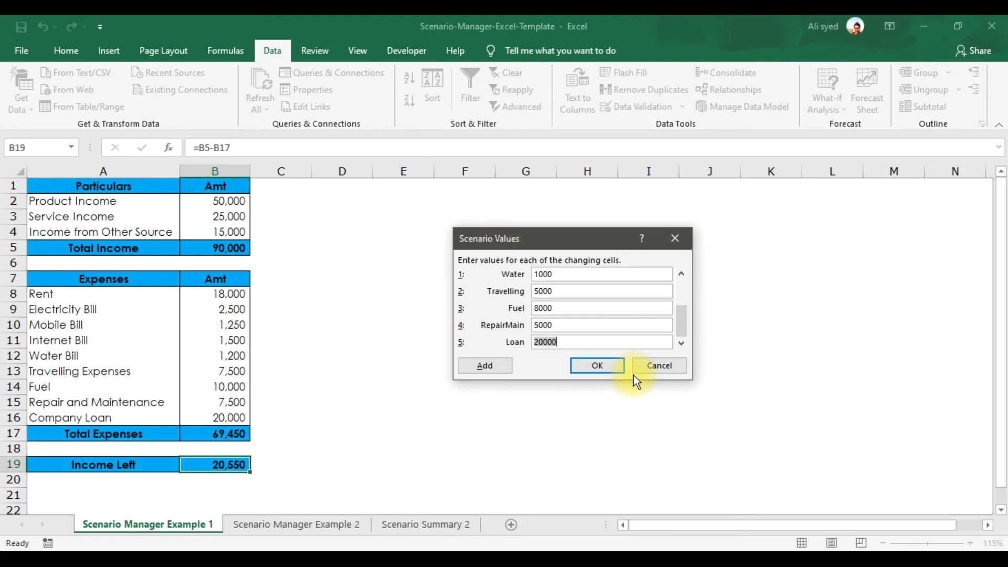
pyautogui.click(600, 369)
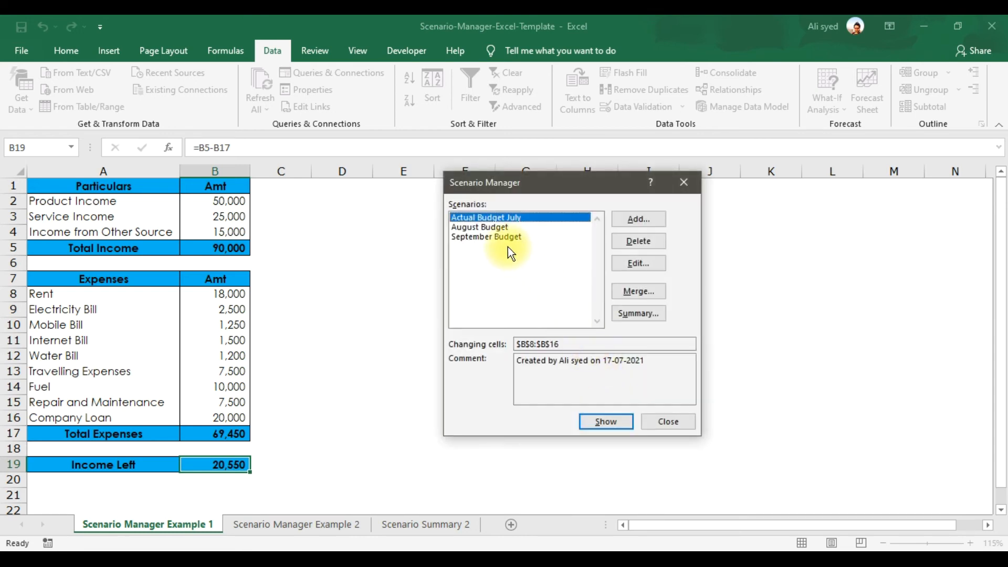
# Step: Generate a scenario summary report with B17 (Total Expenses) and B19 (Income Left) as the result cells
pyautogui.click(638, 314)
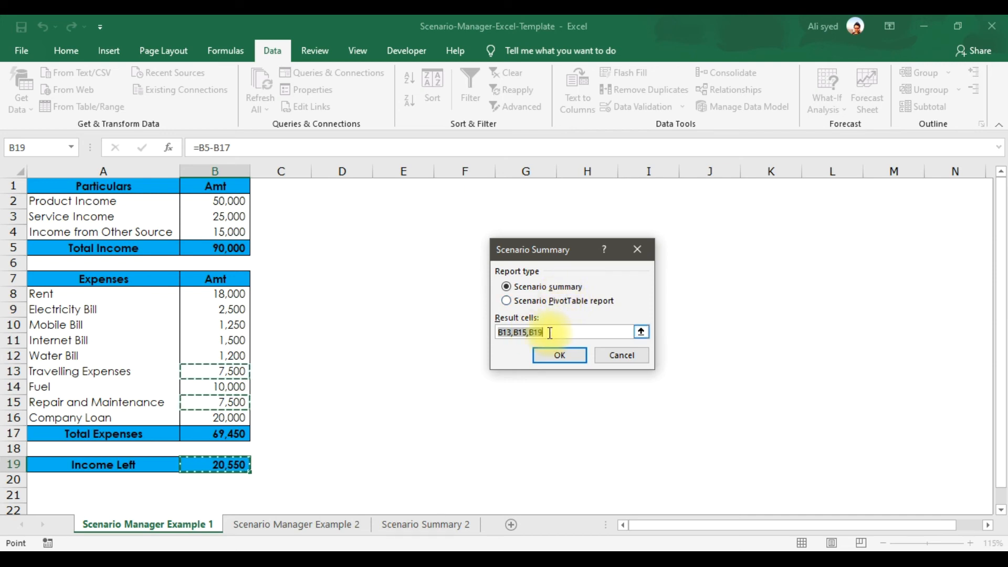
pyautogui.click(229, 433)
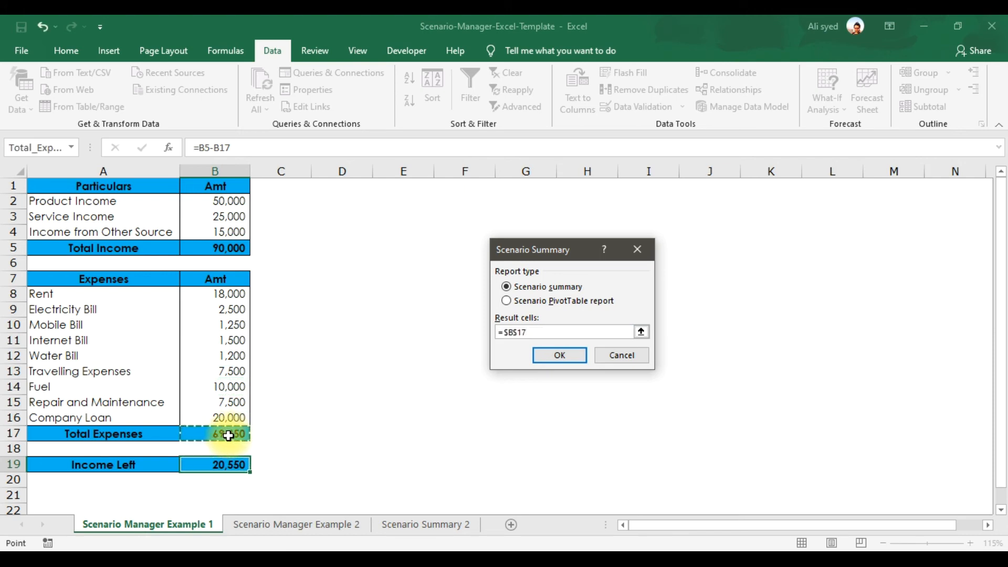
pyautogui.write(',')
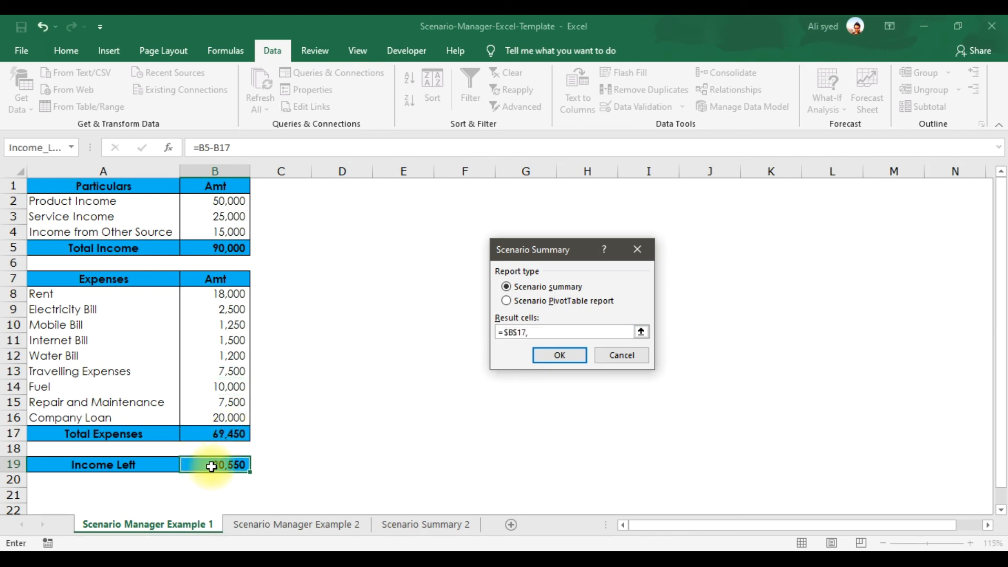
pyautogui.click(214, 466)
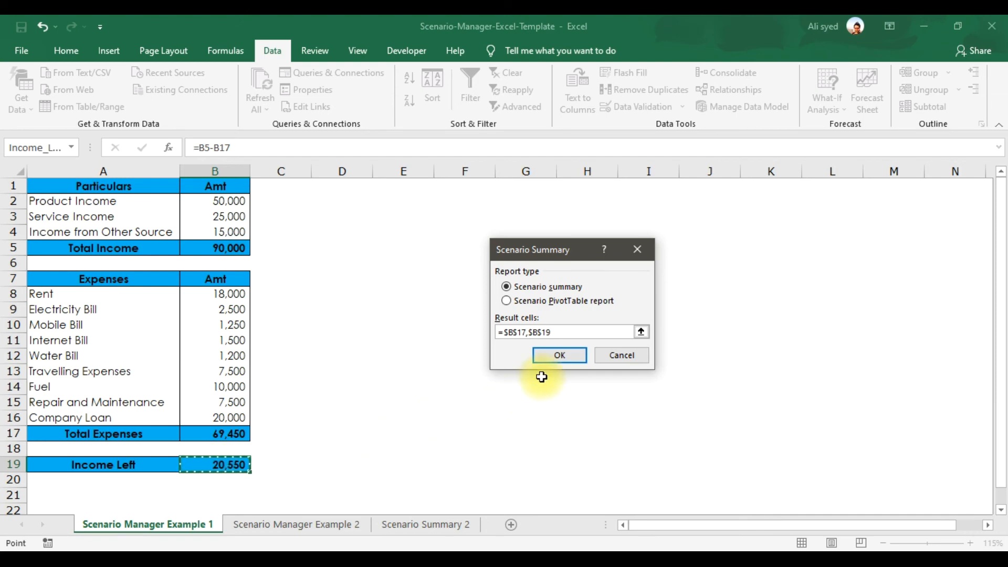
pyautogui.click(555, 363)
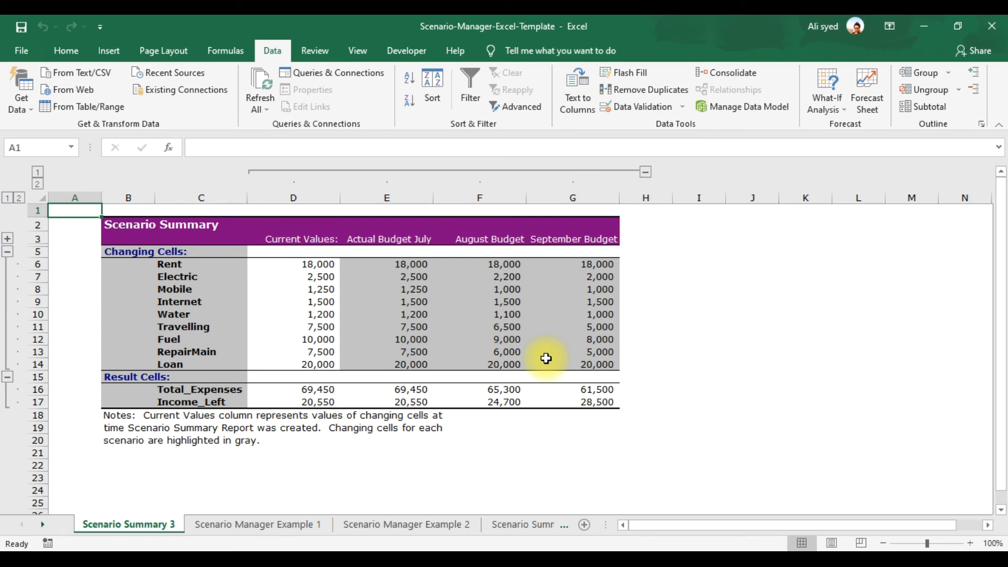
# Step: Examine the changing-cell values of the current, July and August columns in the scenario summary
pyautogui.moveTo(318, 263); pyautogui.dragTo(318, 351)
pyautogui.moveTo(384, 266); pyautogui.dragTo(387, 361)
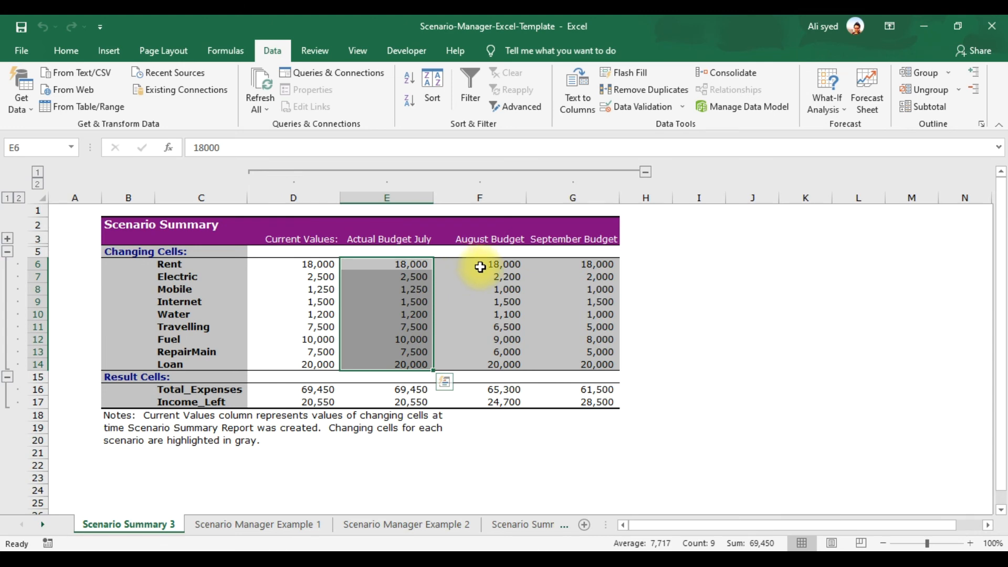
pyautogui.click(480, 265)
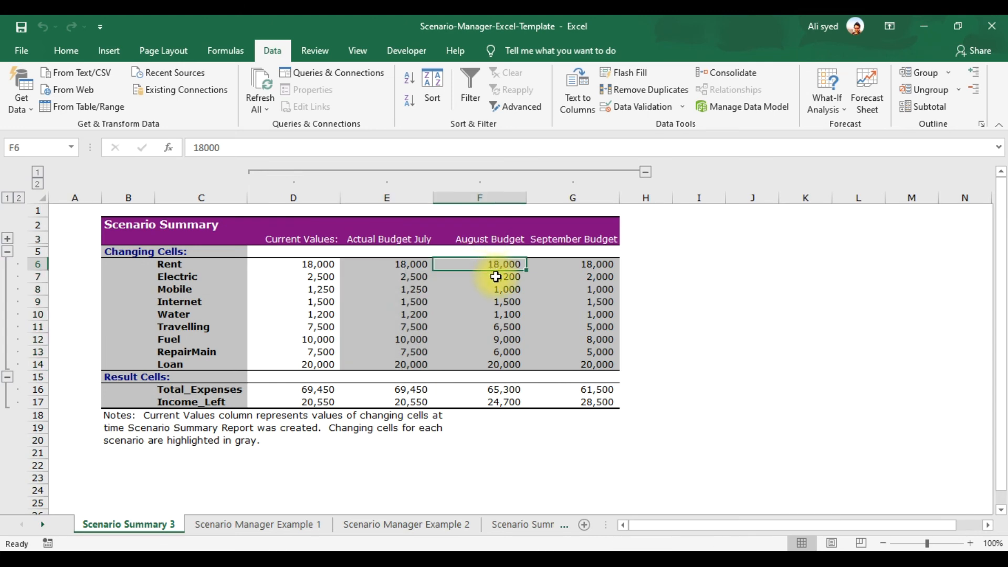
pyautogui.click(477, 279)
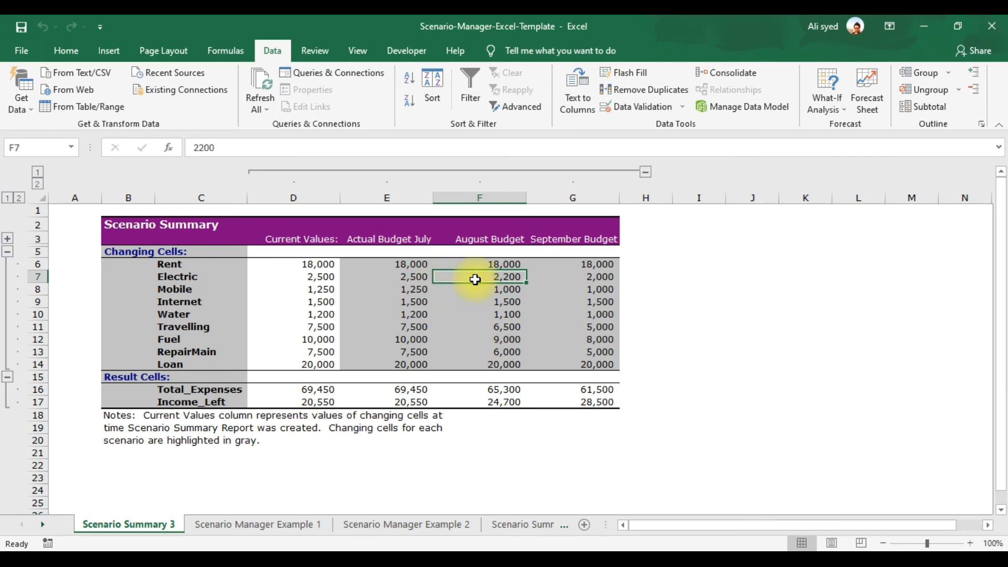
pyautogui.click(469, 294)
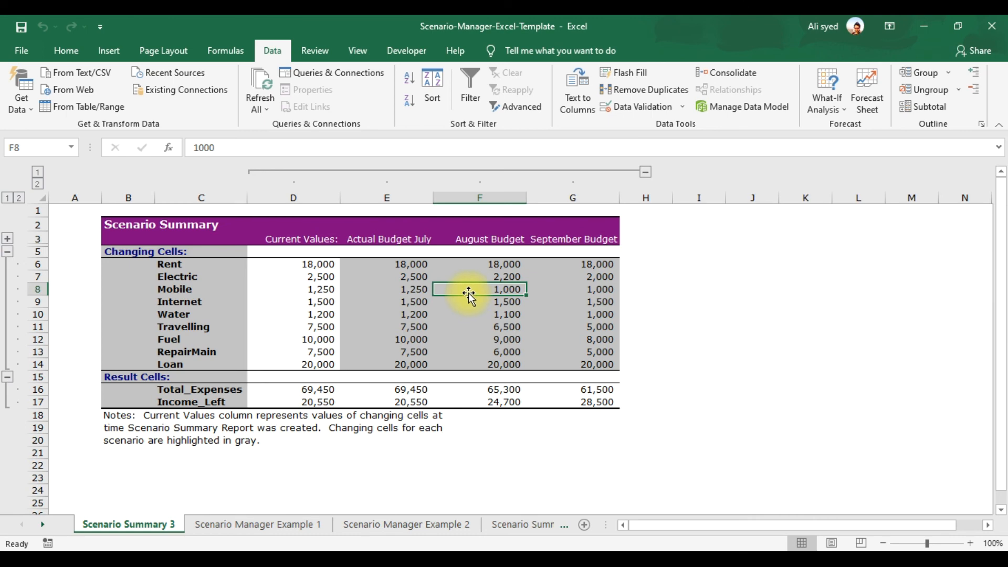
# Step: Compare Total_Expenses and Income_Left across the July, August and September scenarios in the summary
pyautogui.click(409, 391)
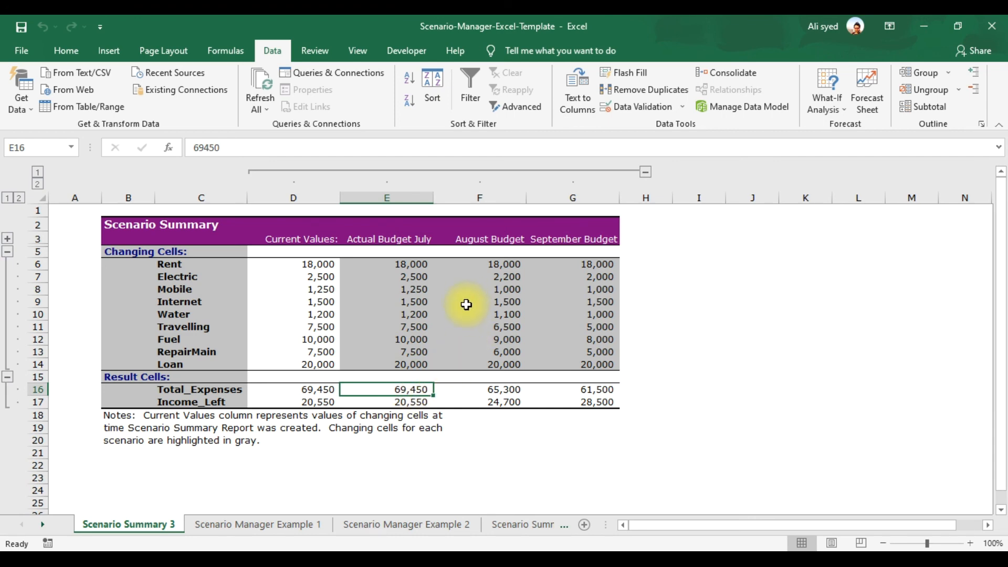
pyautogui.click(497, 389)
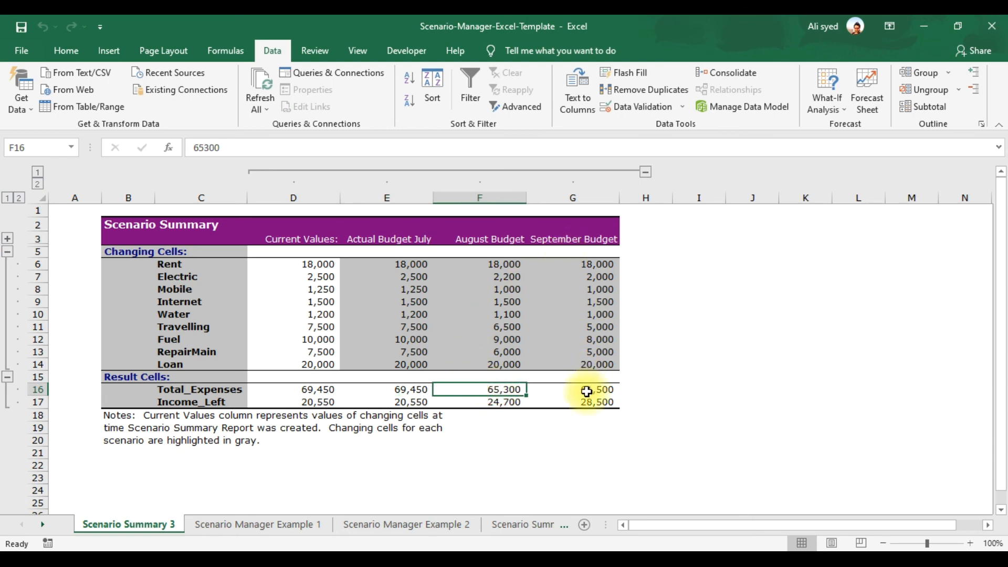
pyautogui.click(588, 389)
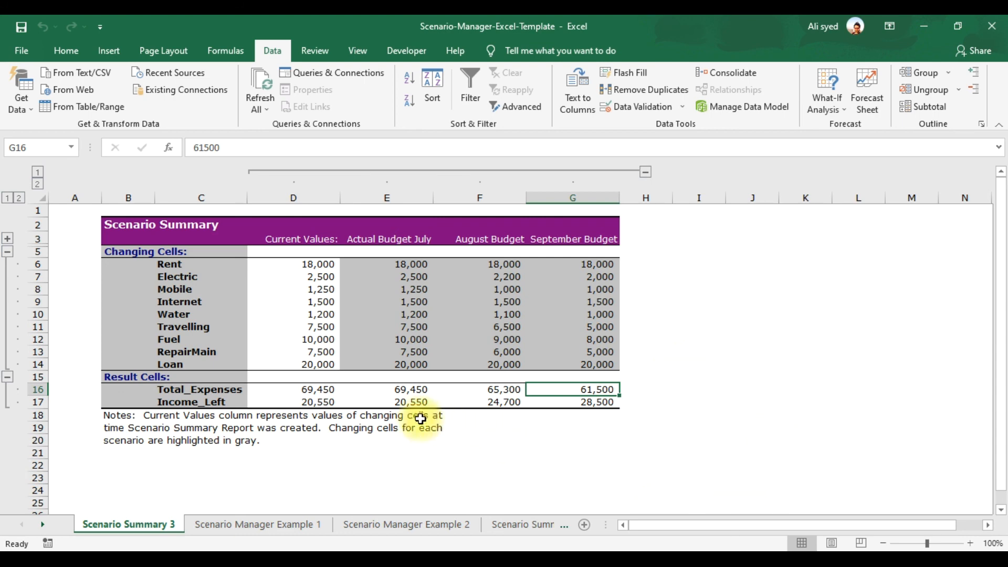
pyautogui.click(410, 403)
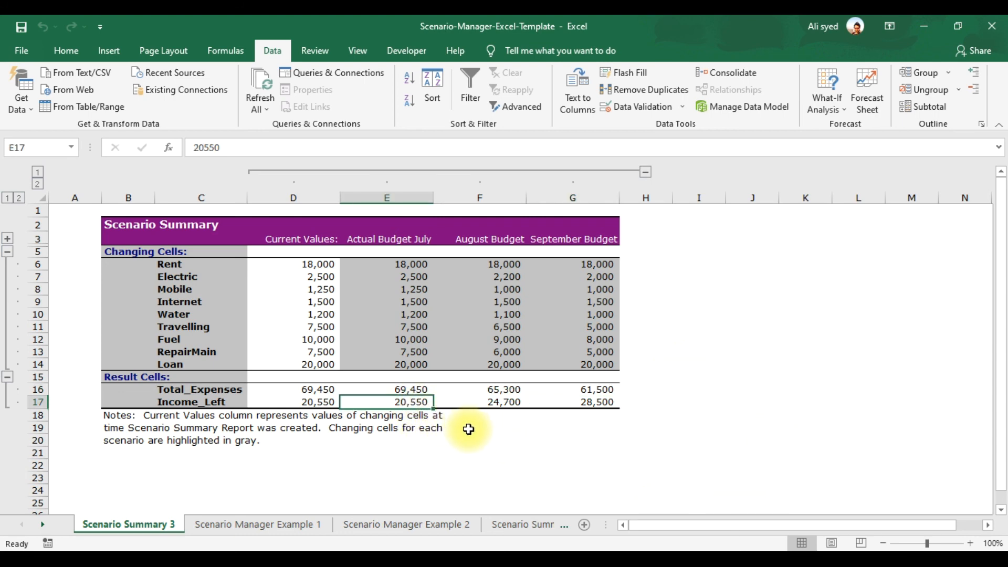
pyautogui.click(498, 403)
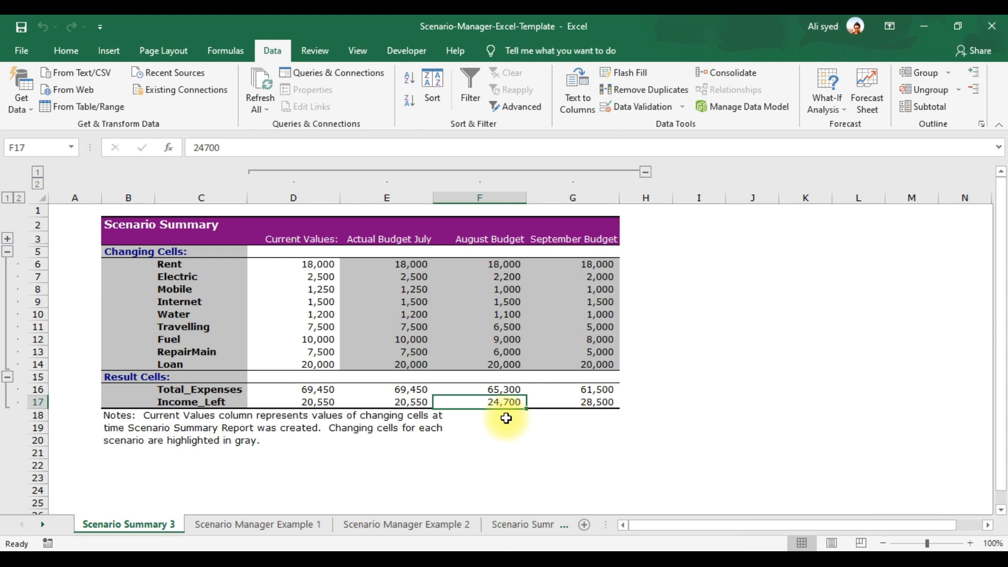
pyautogui.click(587, 410)
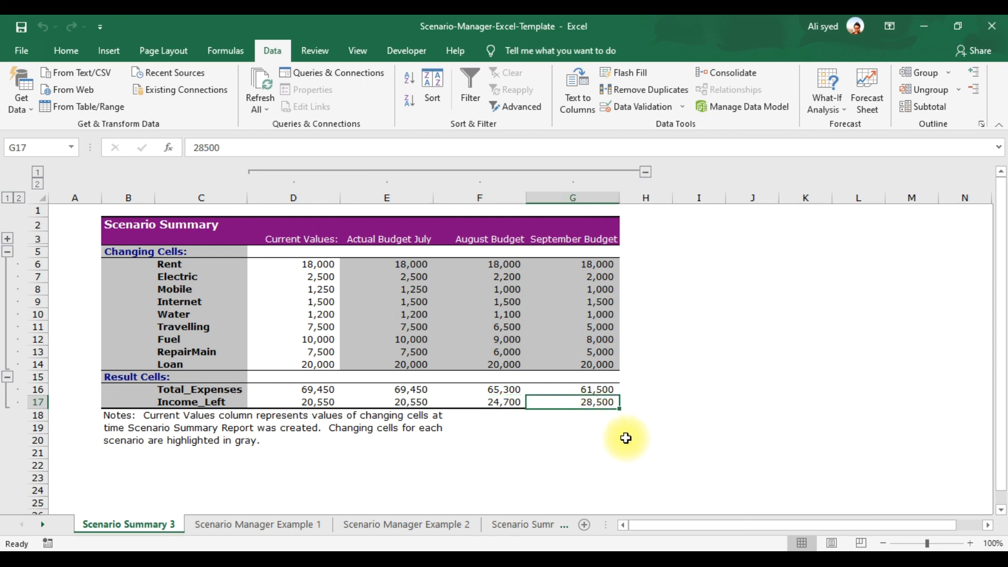